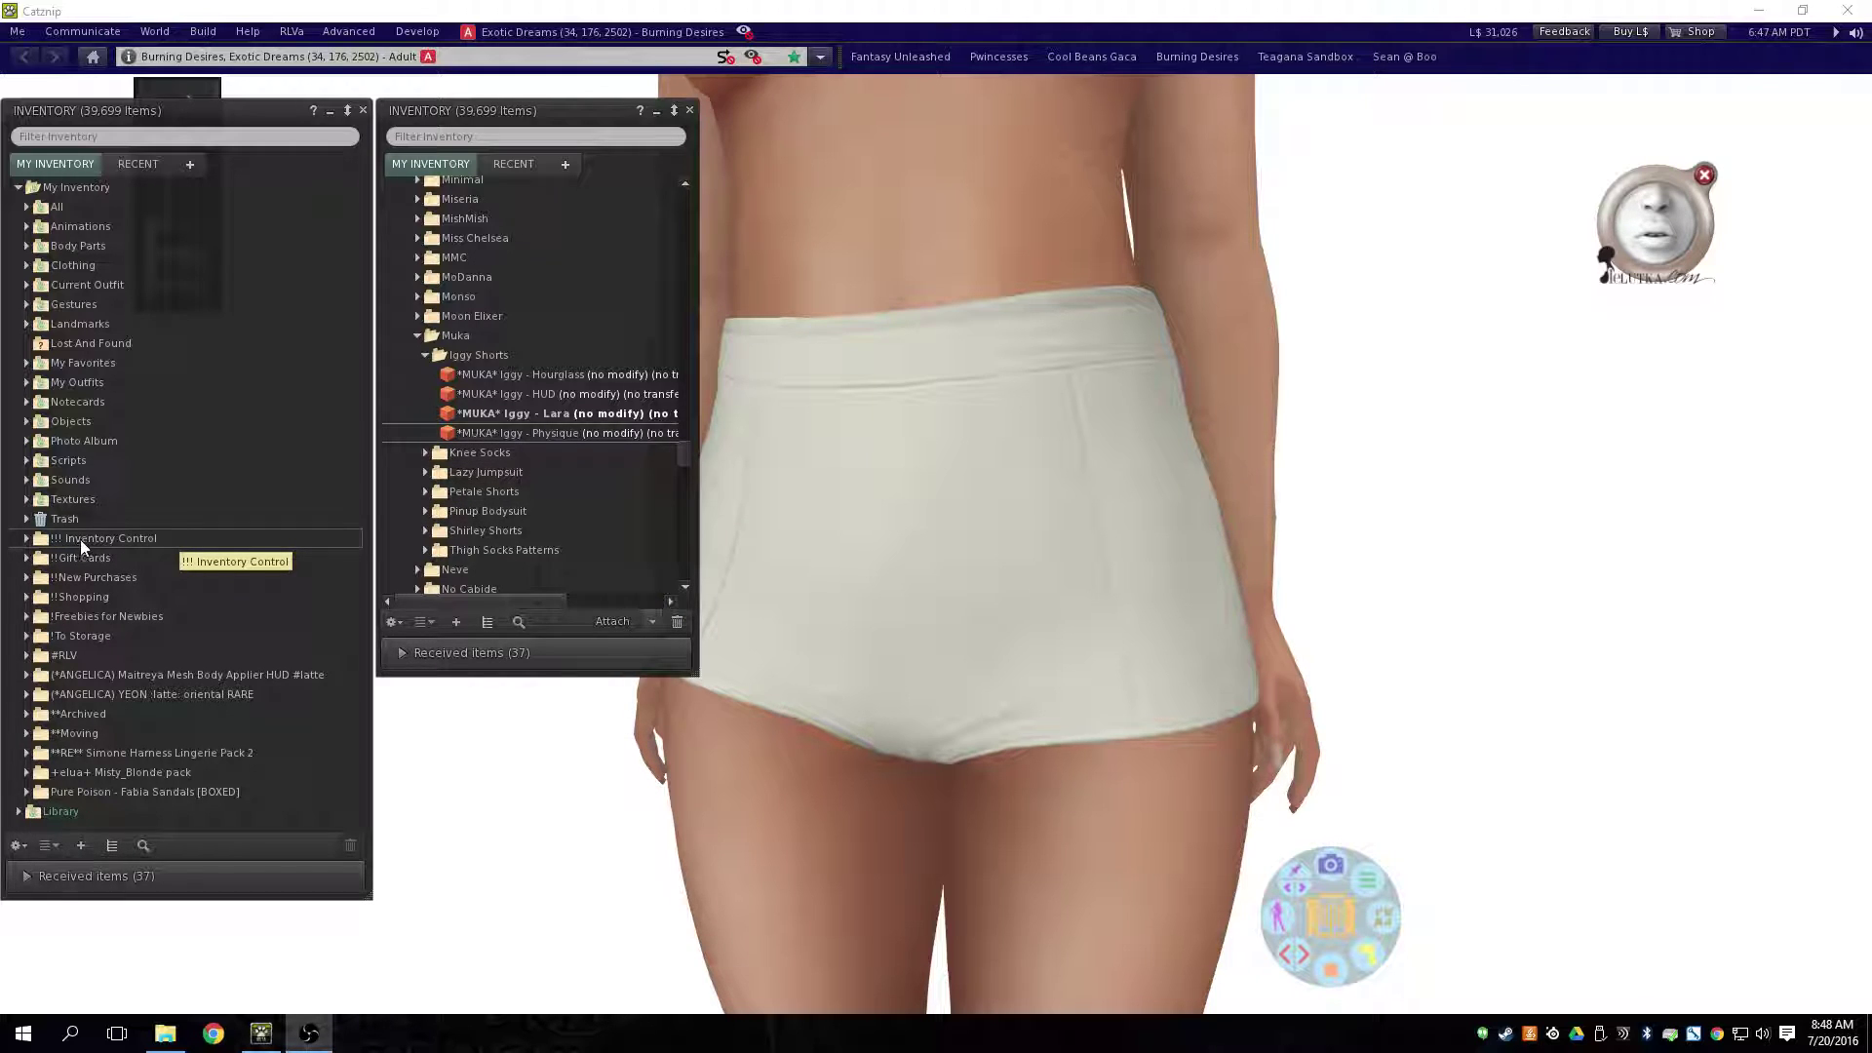
# Step: Copy the Hourglass, HUD, Lara and Physique folders from !!! Inventory Control into Muka's Iggy Shorts folder
pyautogui.doubleClick(164, 537)
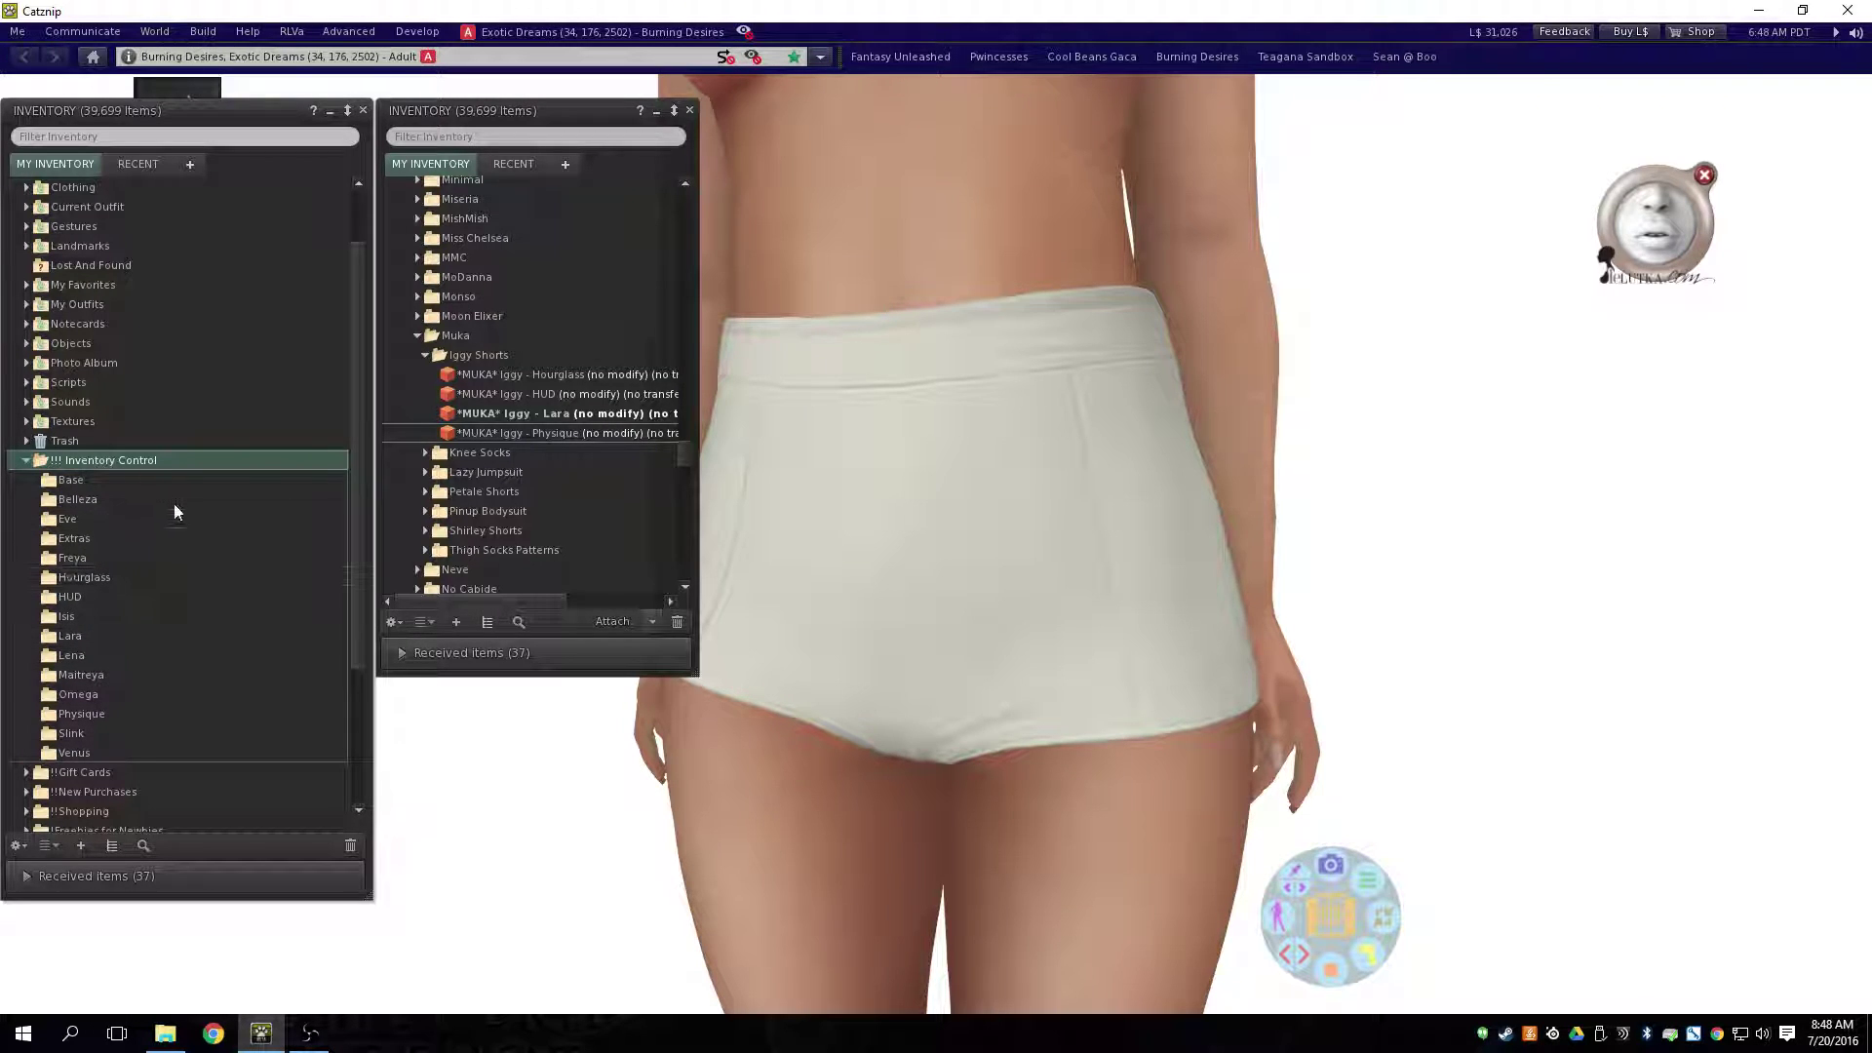
pyautogui.click(84, 593)
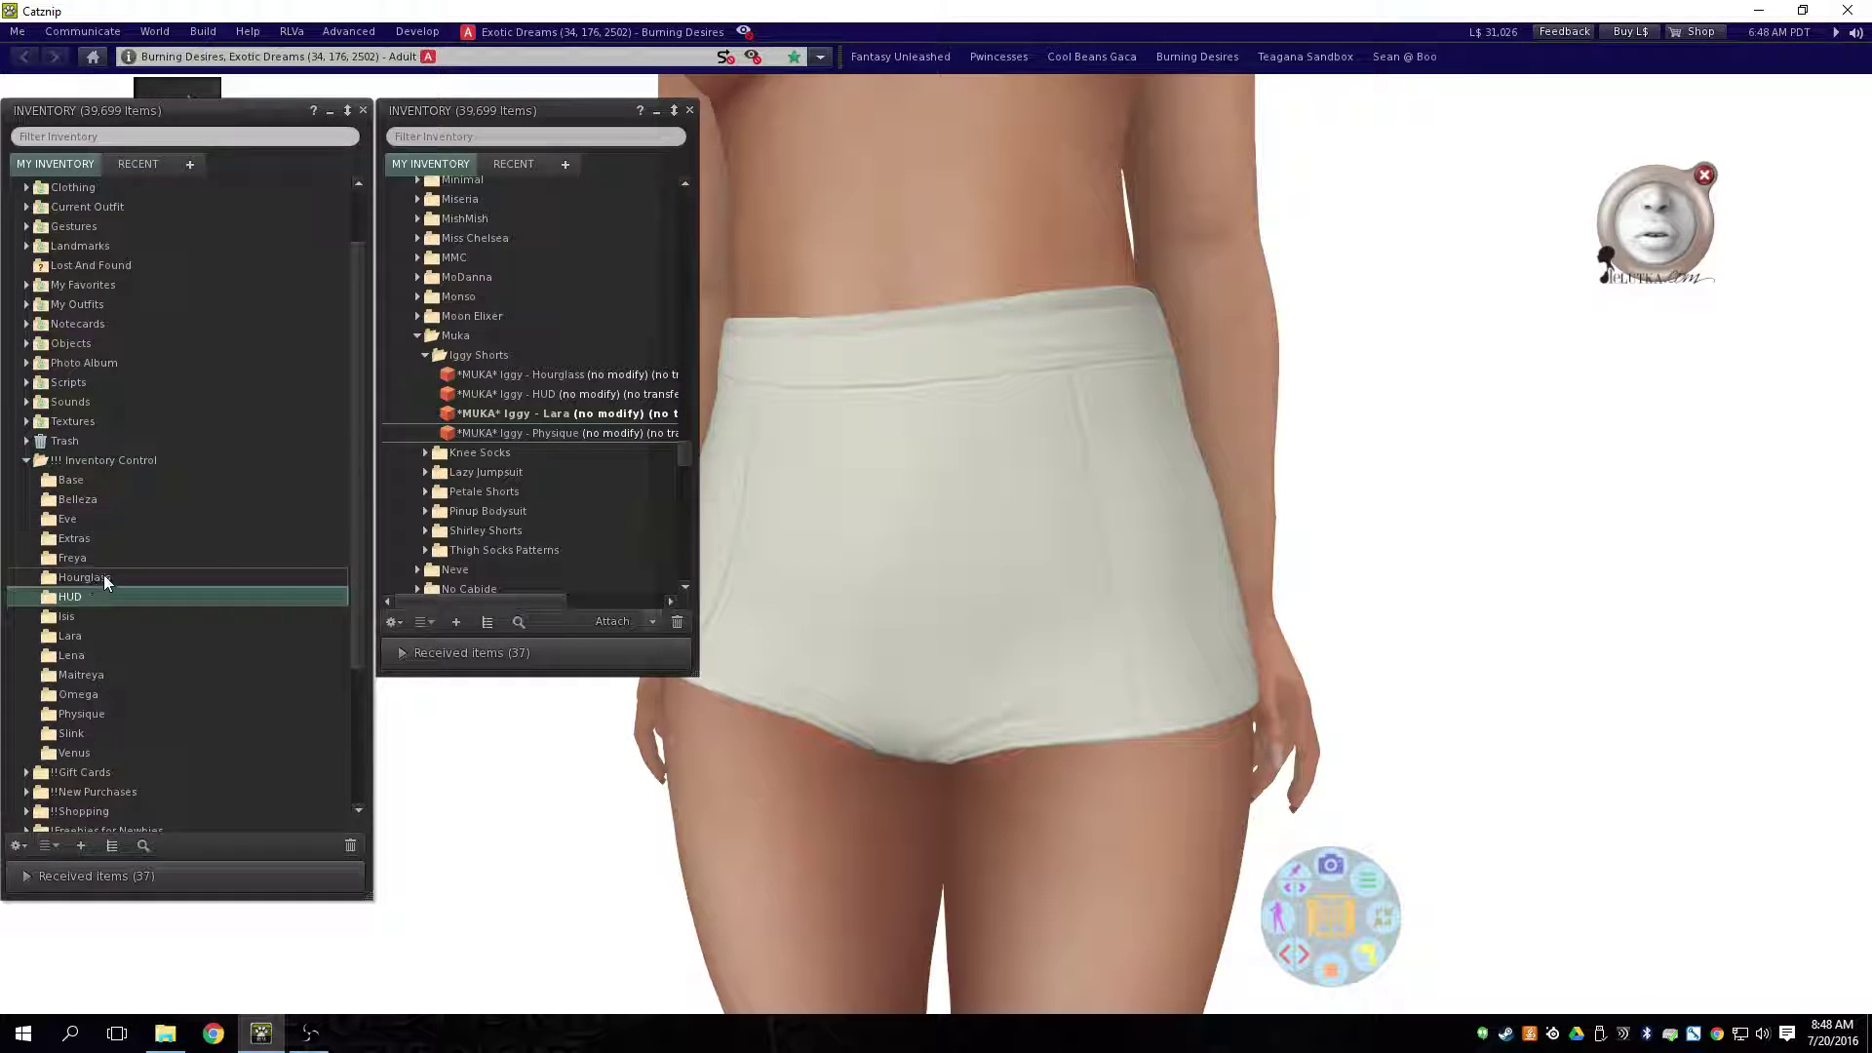
pyautogui.keyDown('ctrl'); pyautogui.click(101, 576); pyautogui.keyUp('ctrl')
pyautogui.keyDown('ctrl'); pyautogui.click(90, 635); pyautogui.keyUp('ctrl')
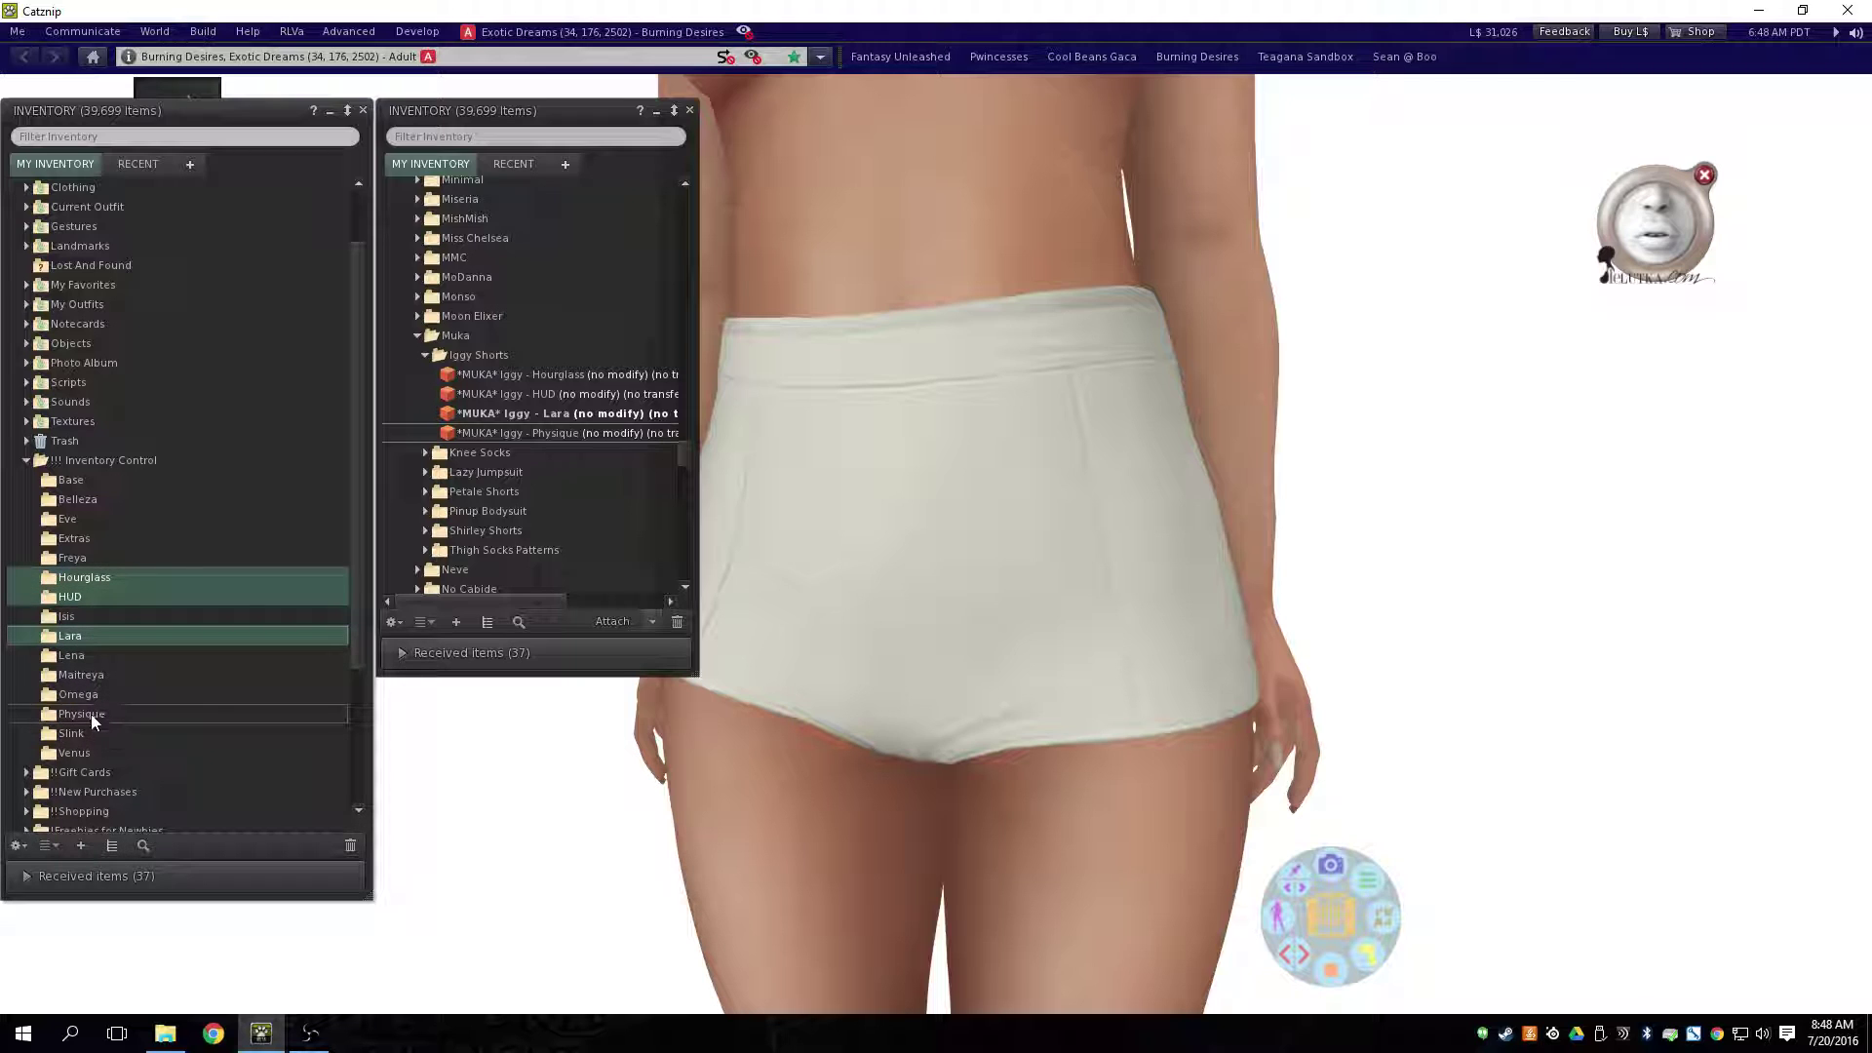
pyautogui.keyDown('ctrl'); pyautogui.click(93, 714); pyautogui.keyUp('ctrl')
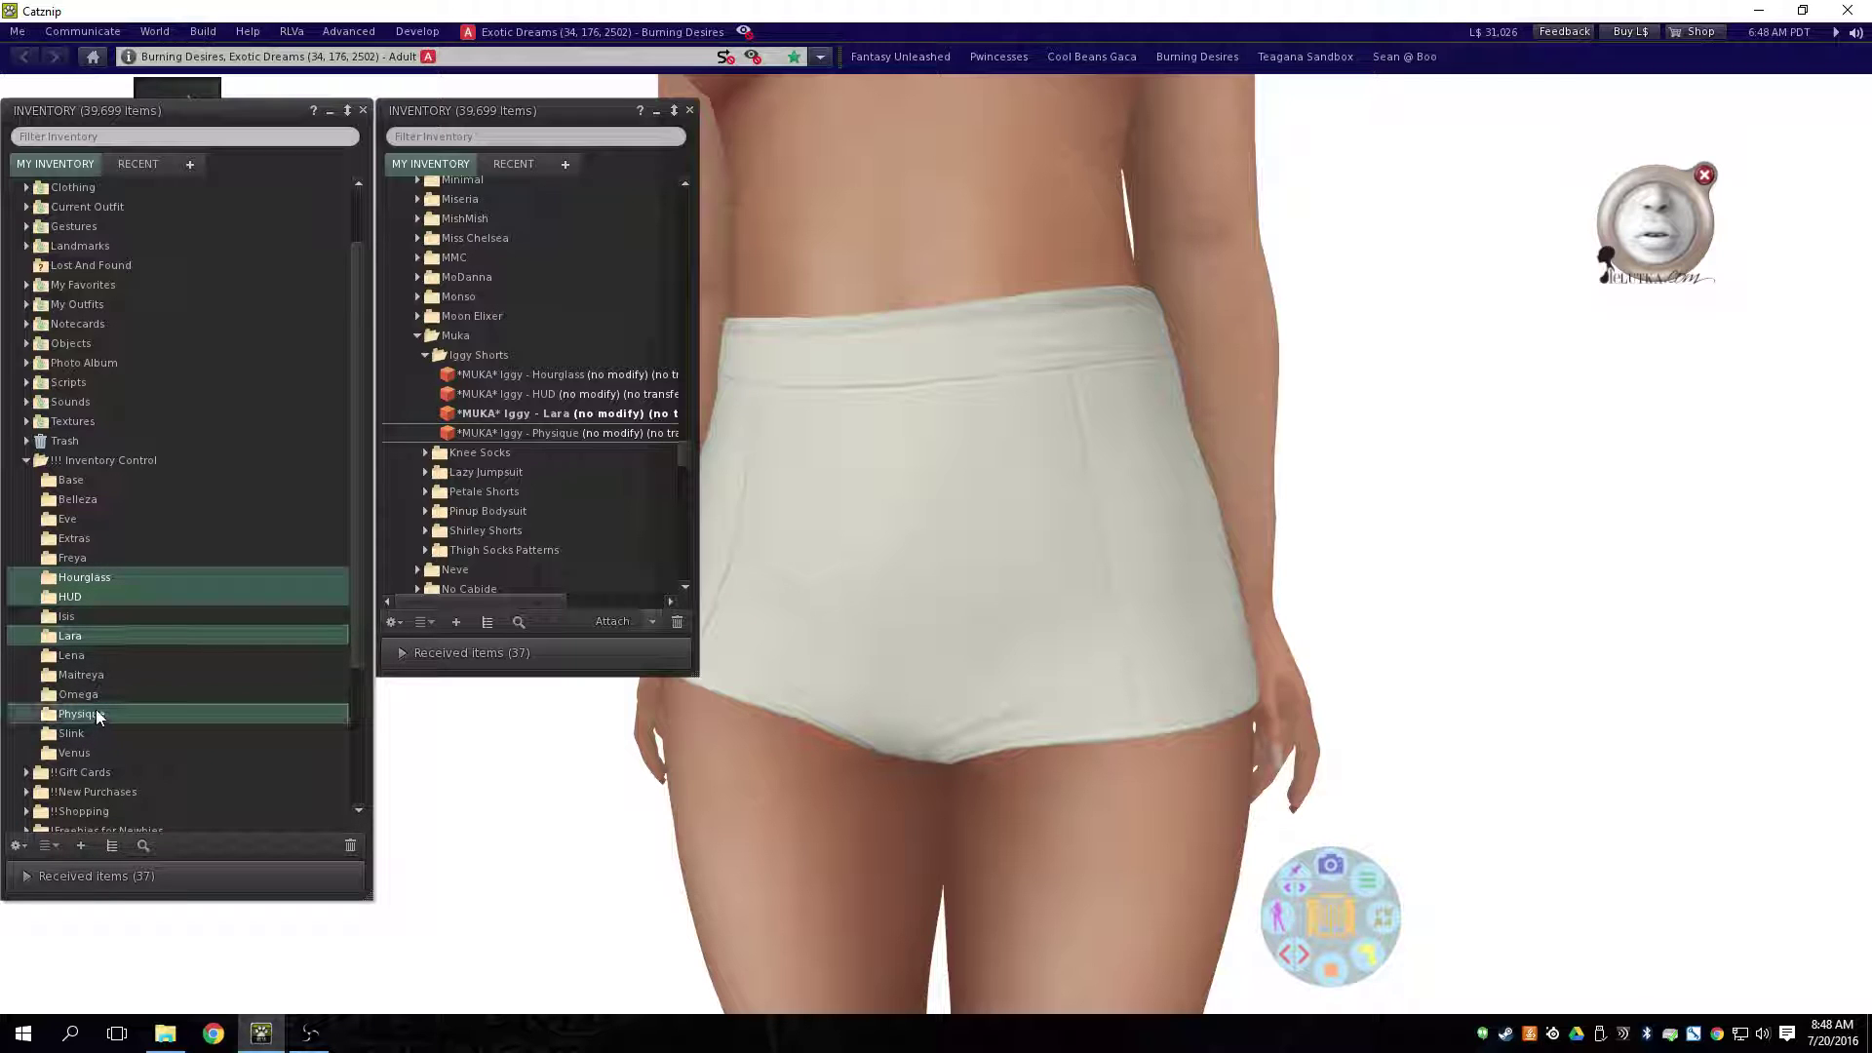
pyautogui.rightClick(105, 579)
pyautogui.click(167, 772)
pyautogui.rightClick(488, 355)
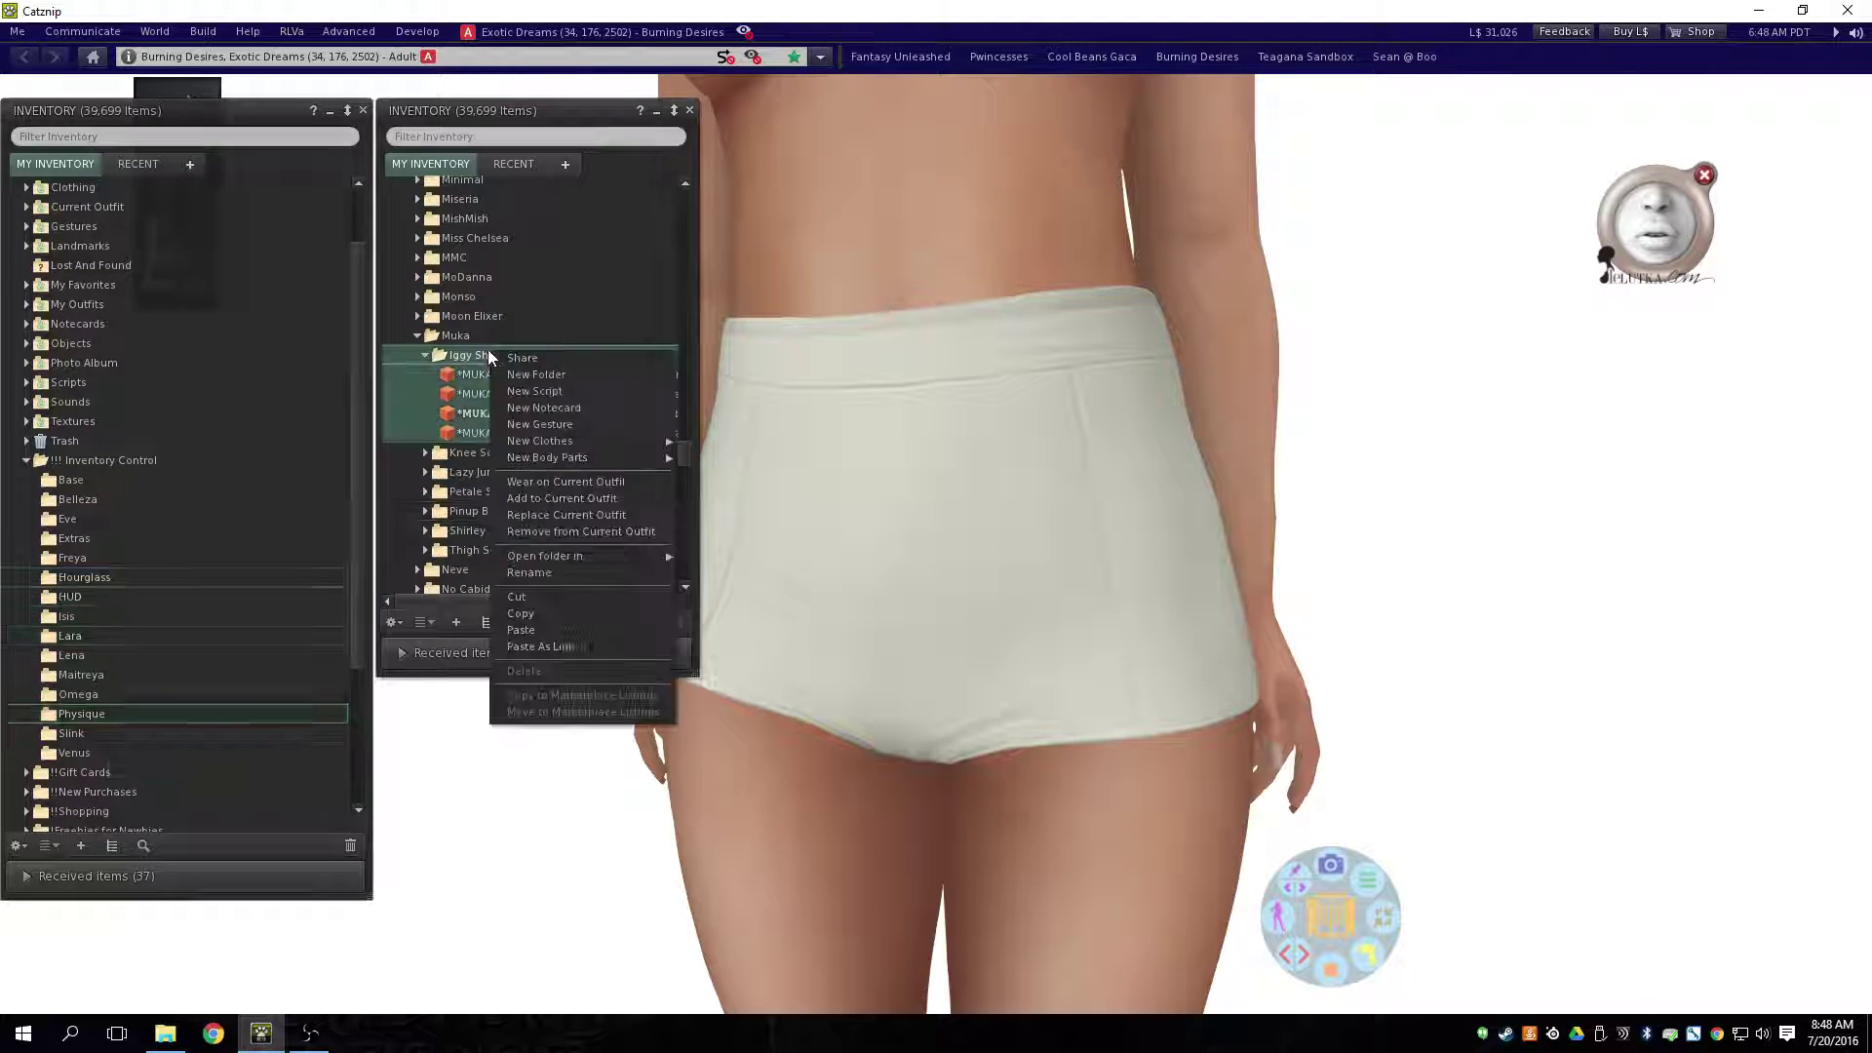
pyautogui.click(520, 630)
# Step: Move each Iggy Shorts item into its matching Hourglass, HUD, Lara or Physique subfolder, and collapse the Muka folder
pyautogui.moveTo(557, 460); pyautogui.dragTo(493, 377)
pyautogui.click(556, 453)
pyautogui.moveTo(554, 449); pyautogui.dragTo(468, 433)
pyautogui.click(548, 453)
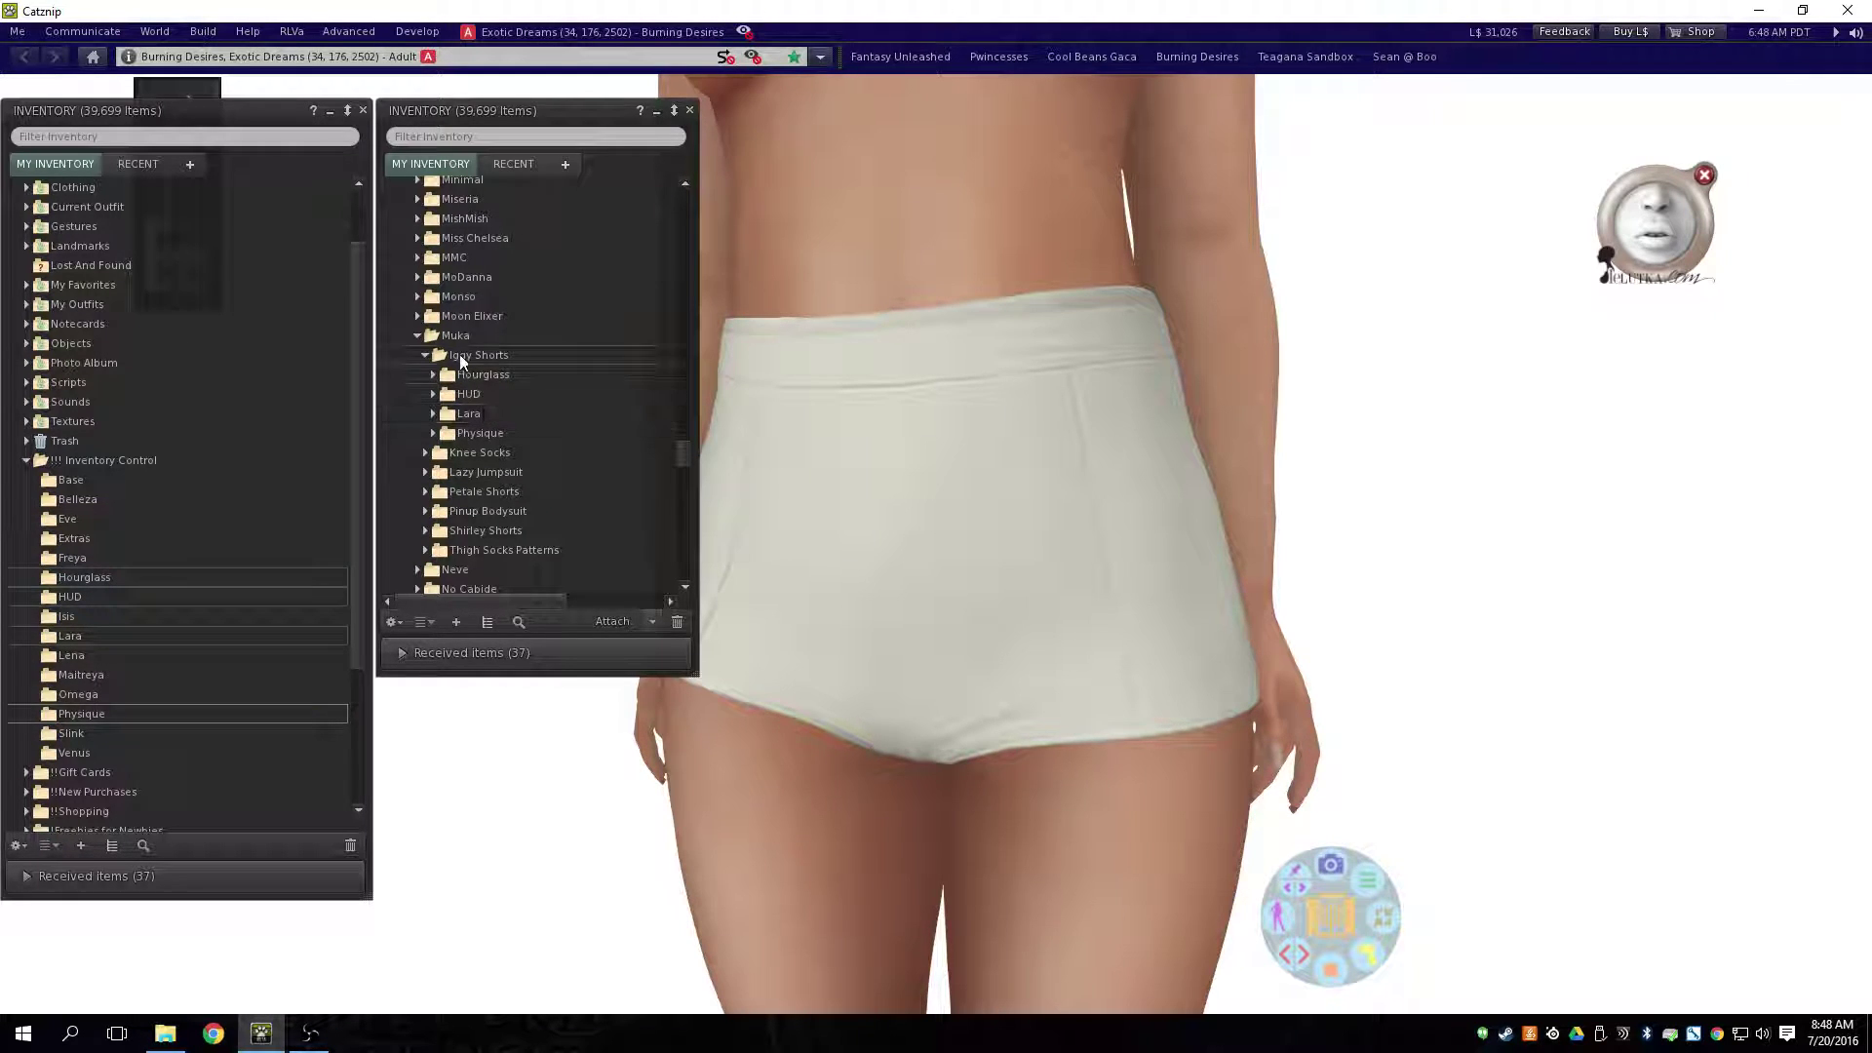
pyautogui.click(417, 336)
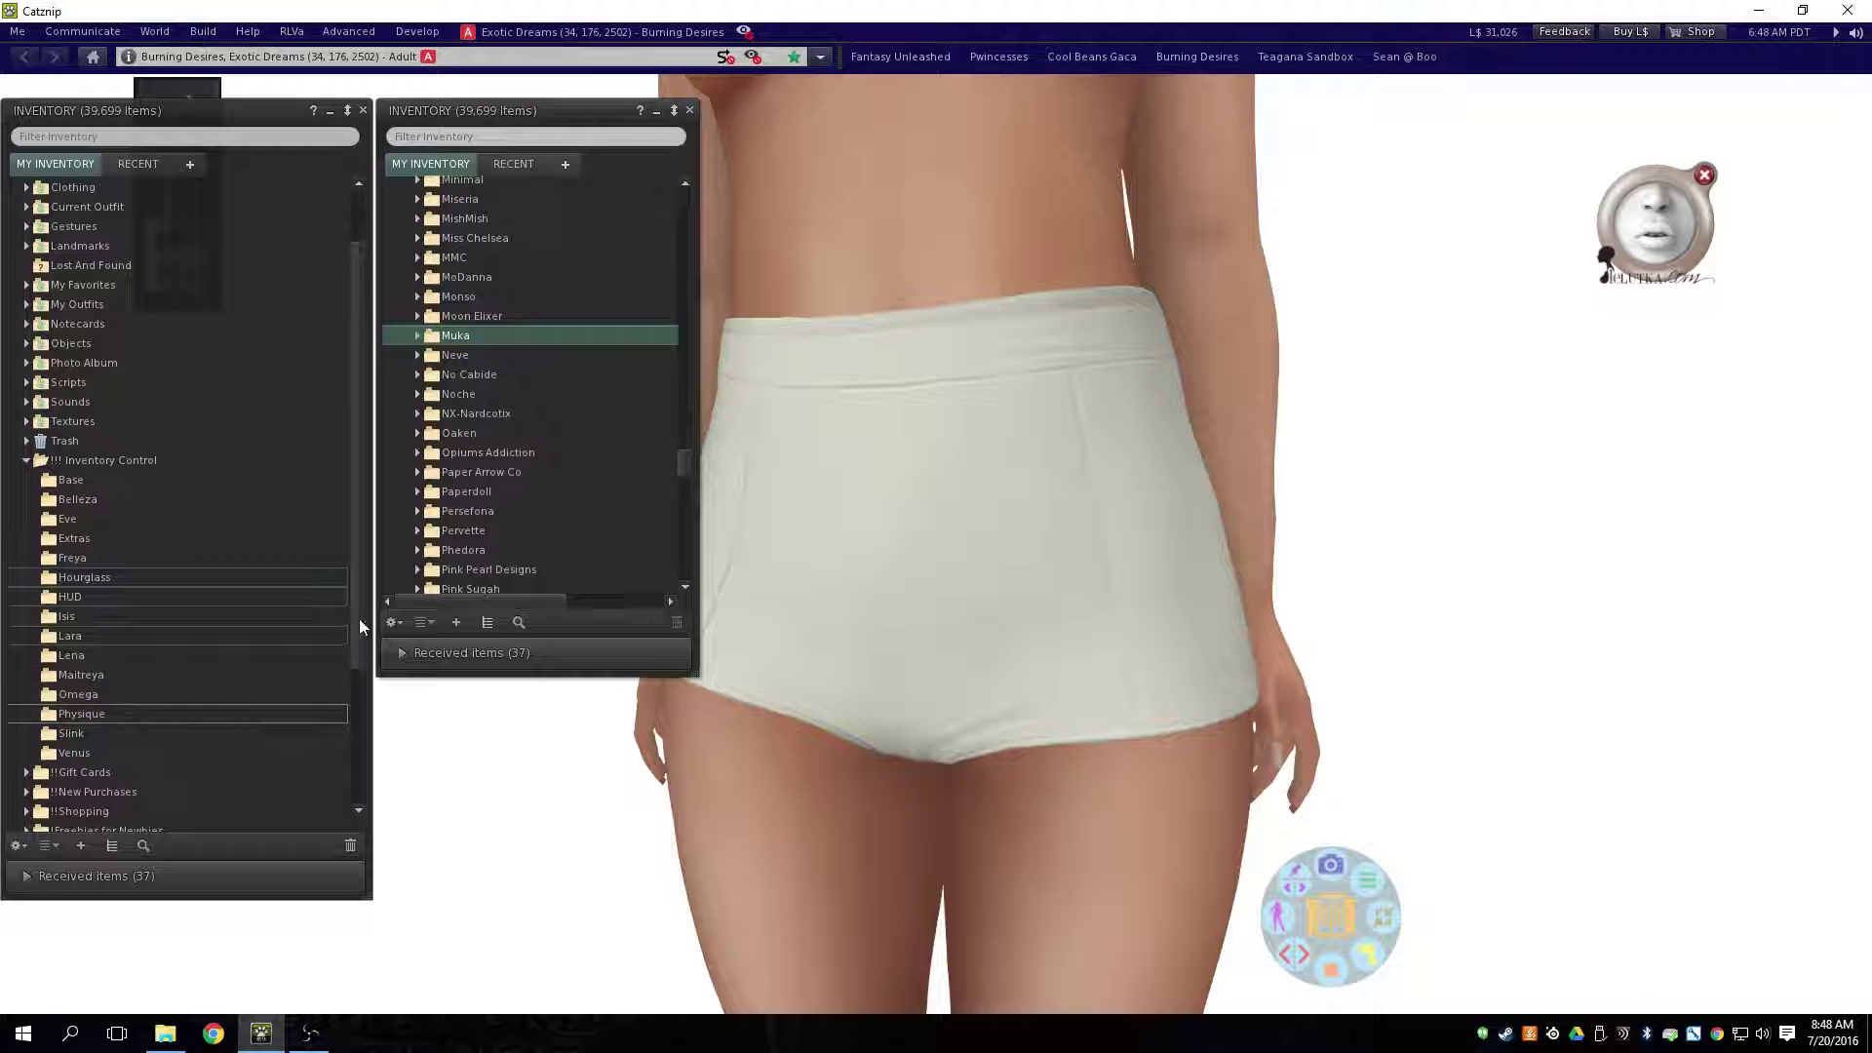
# Step: Add the Maitreya version of the Pure Poison Fabia Sandals to the avatar and bring its feet into view
pyautogui.moveTo(359, 618); pyautogui.dragTo(354, 770)
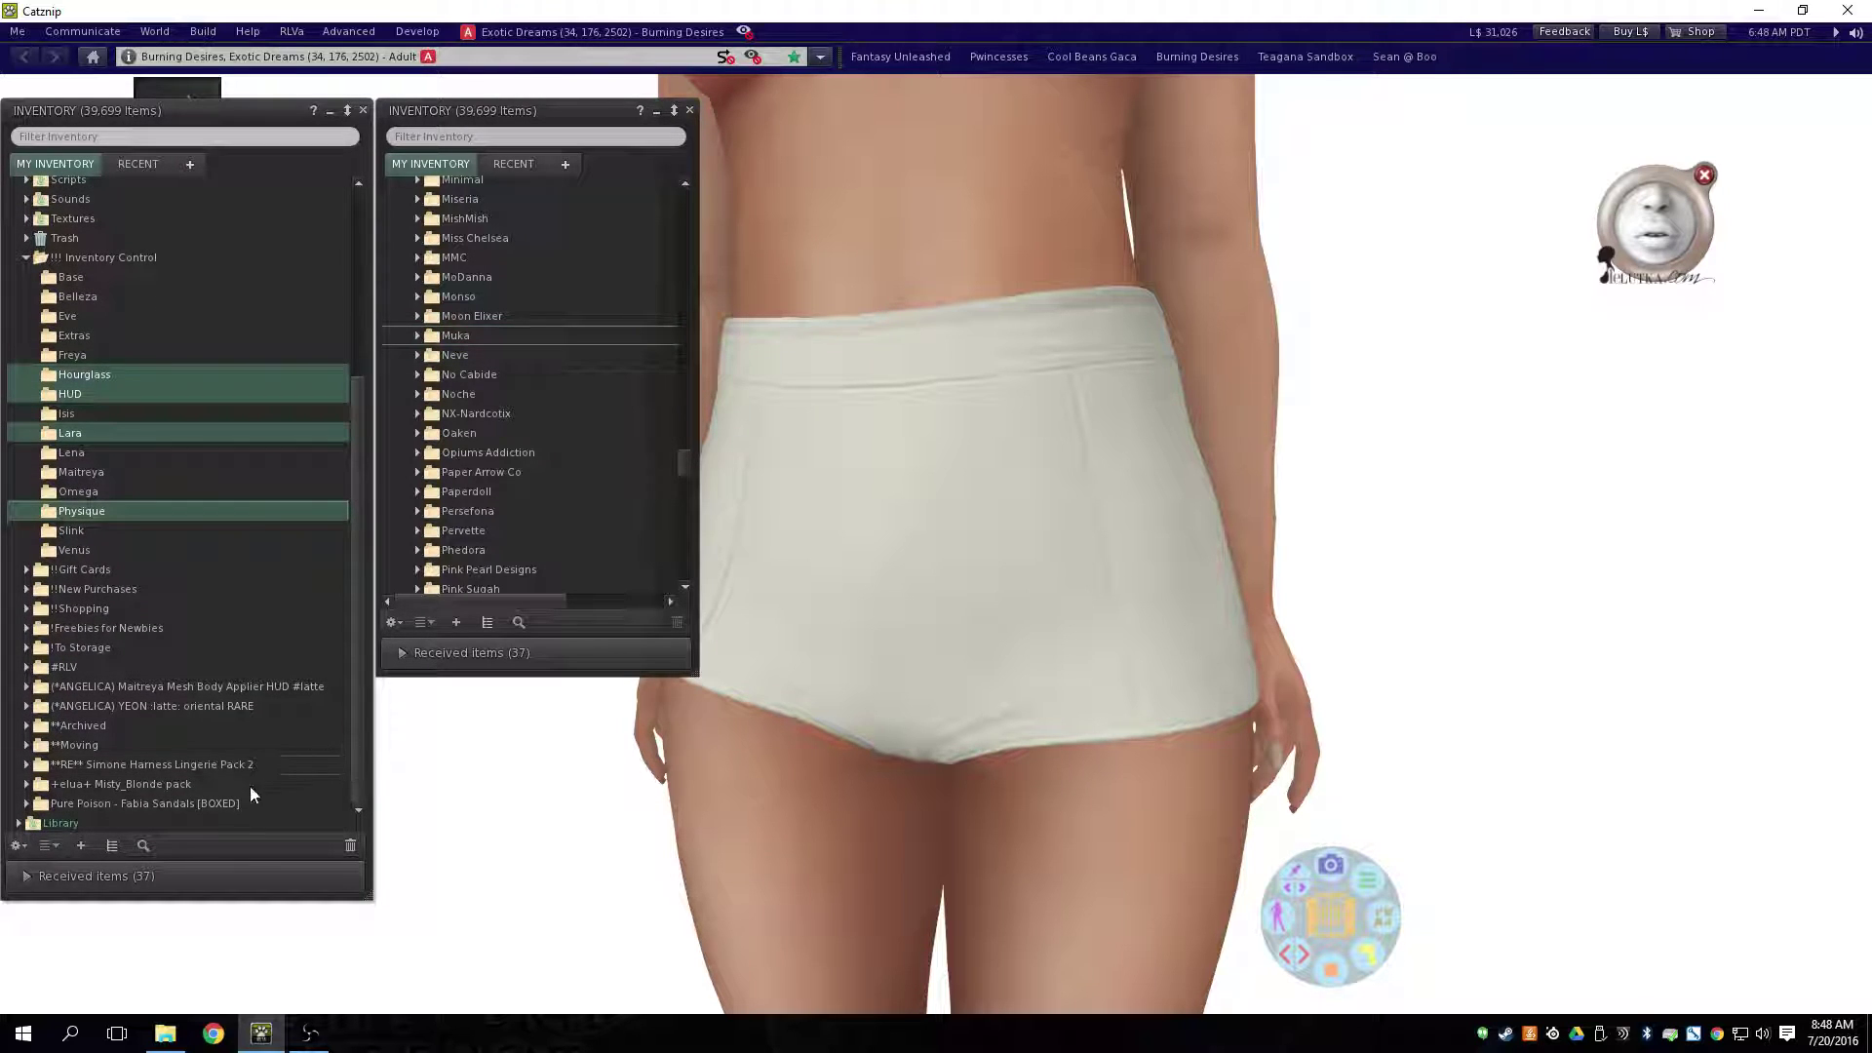
pyautogui.doubleClick(137, 803)
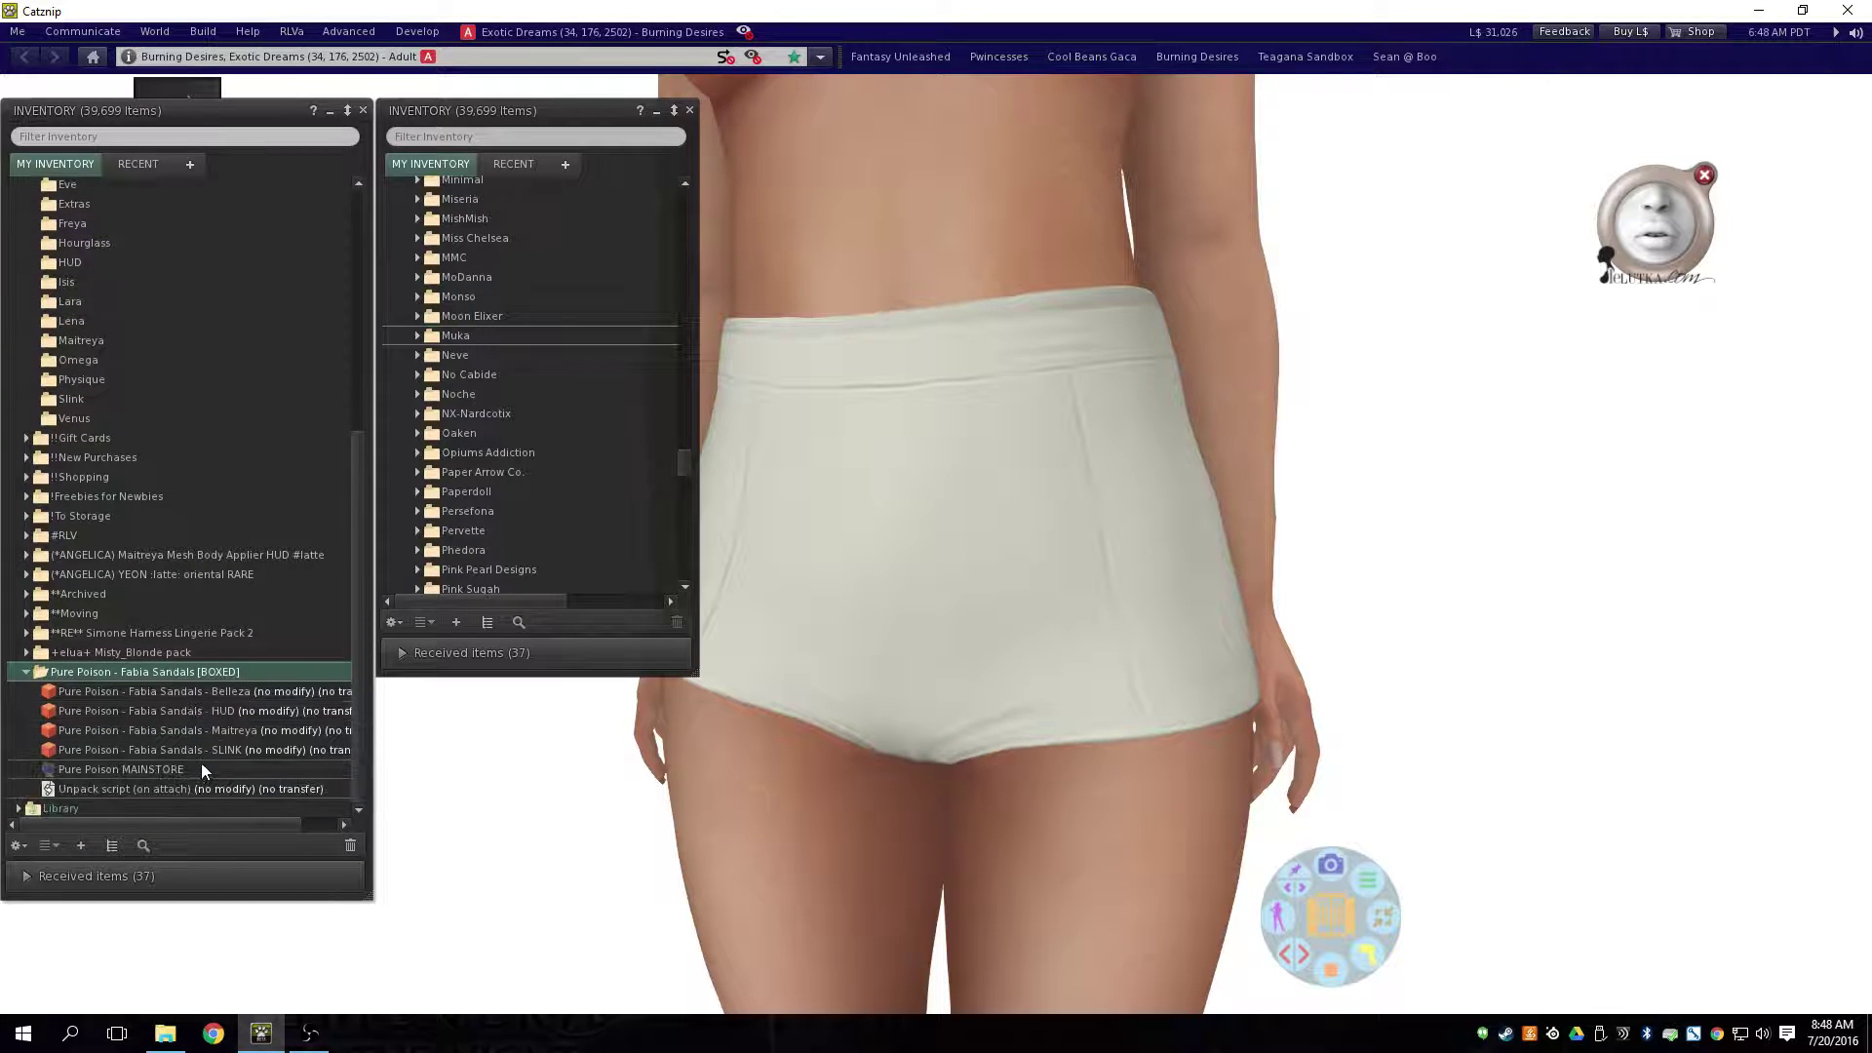
pyautogui.click(224, 732)
pyautogui.rightClick(235, 734)
pyautogui.click(256, 655)
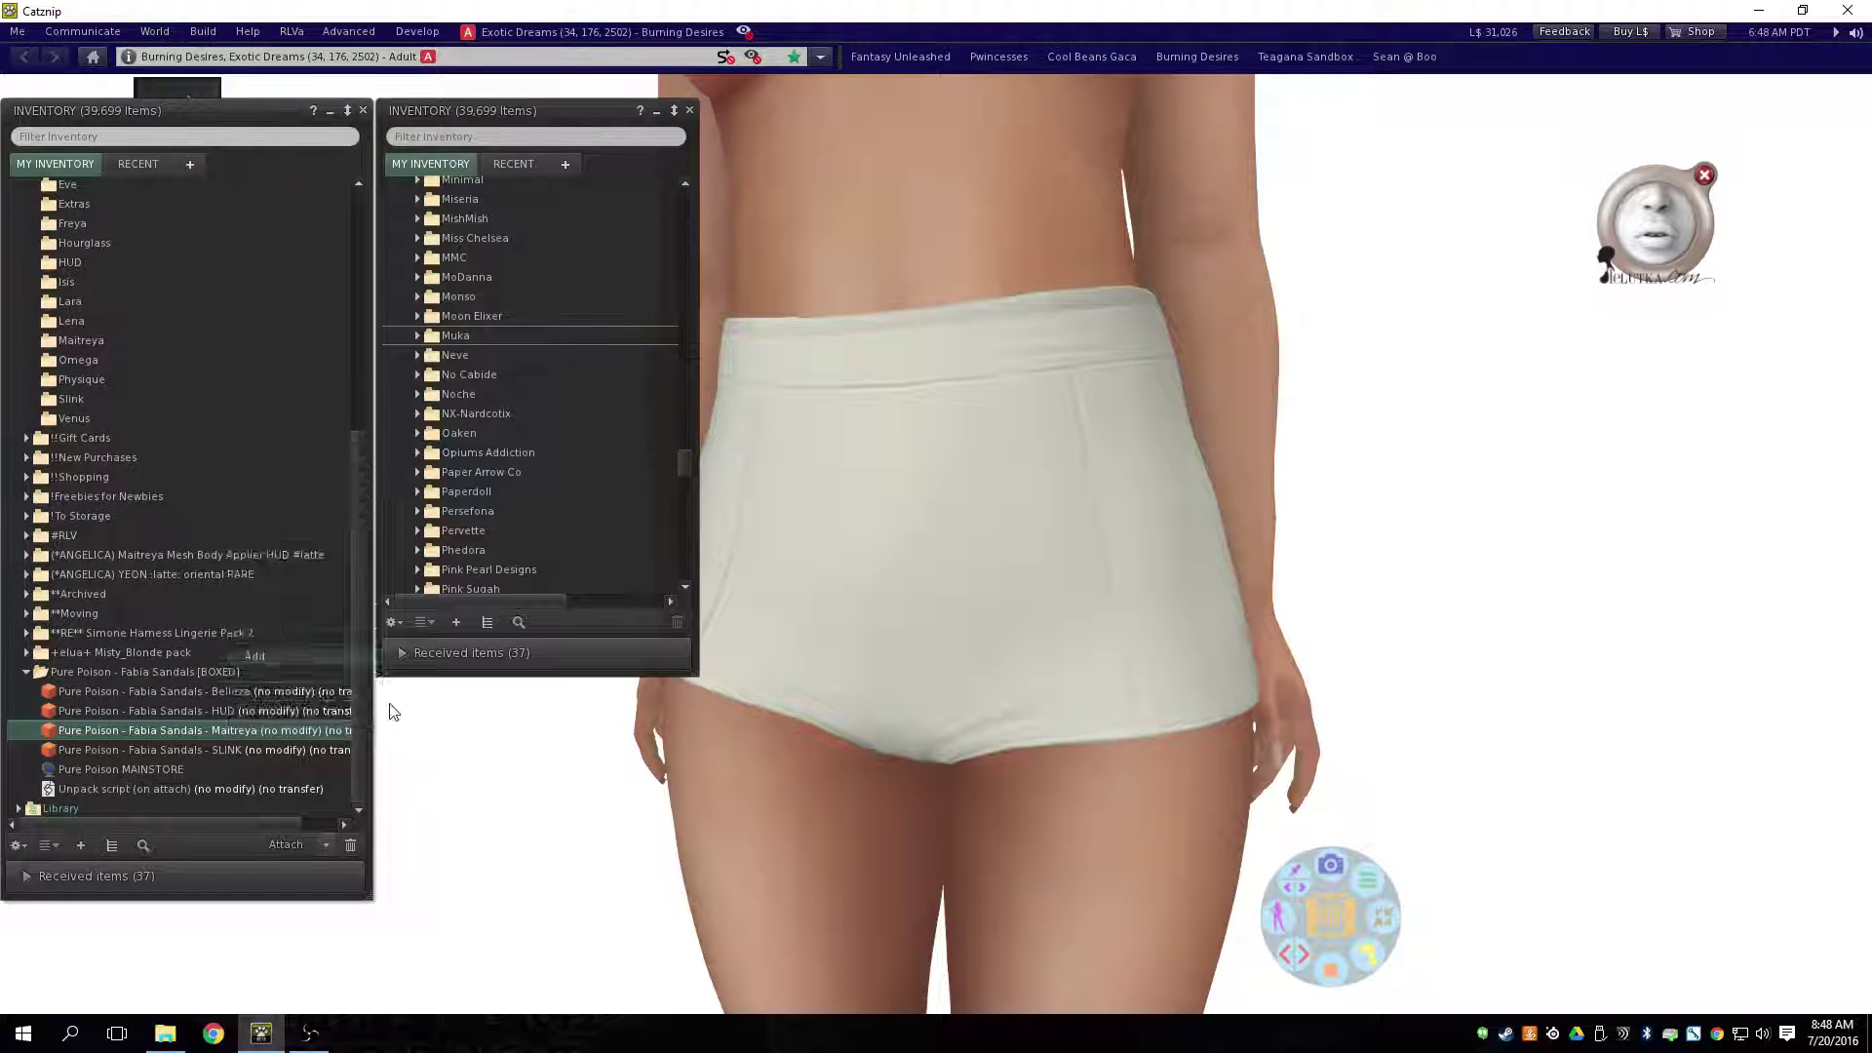
pyautogui.keyDown('alt'); pyautogui.click(701, 724); pyautogui.keyUp('alt')
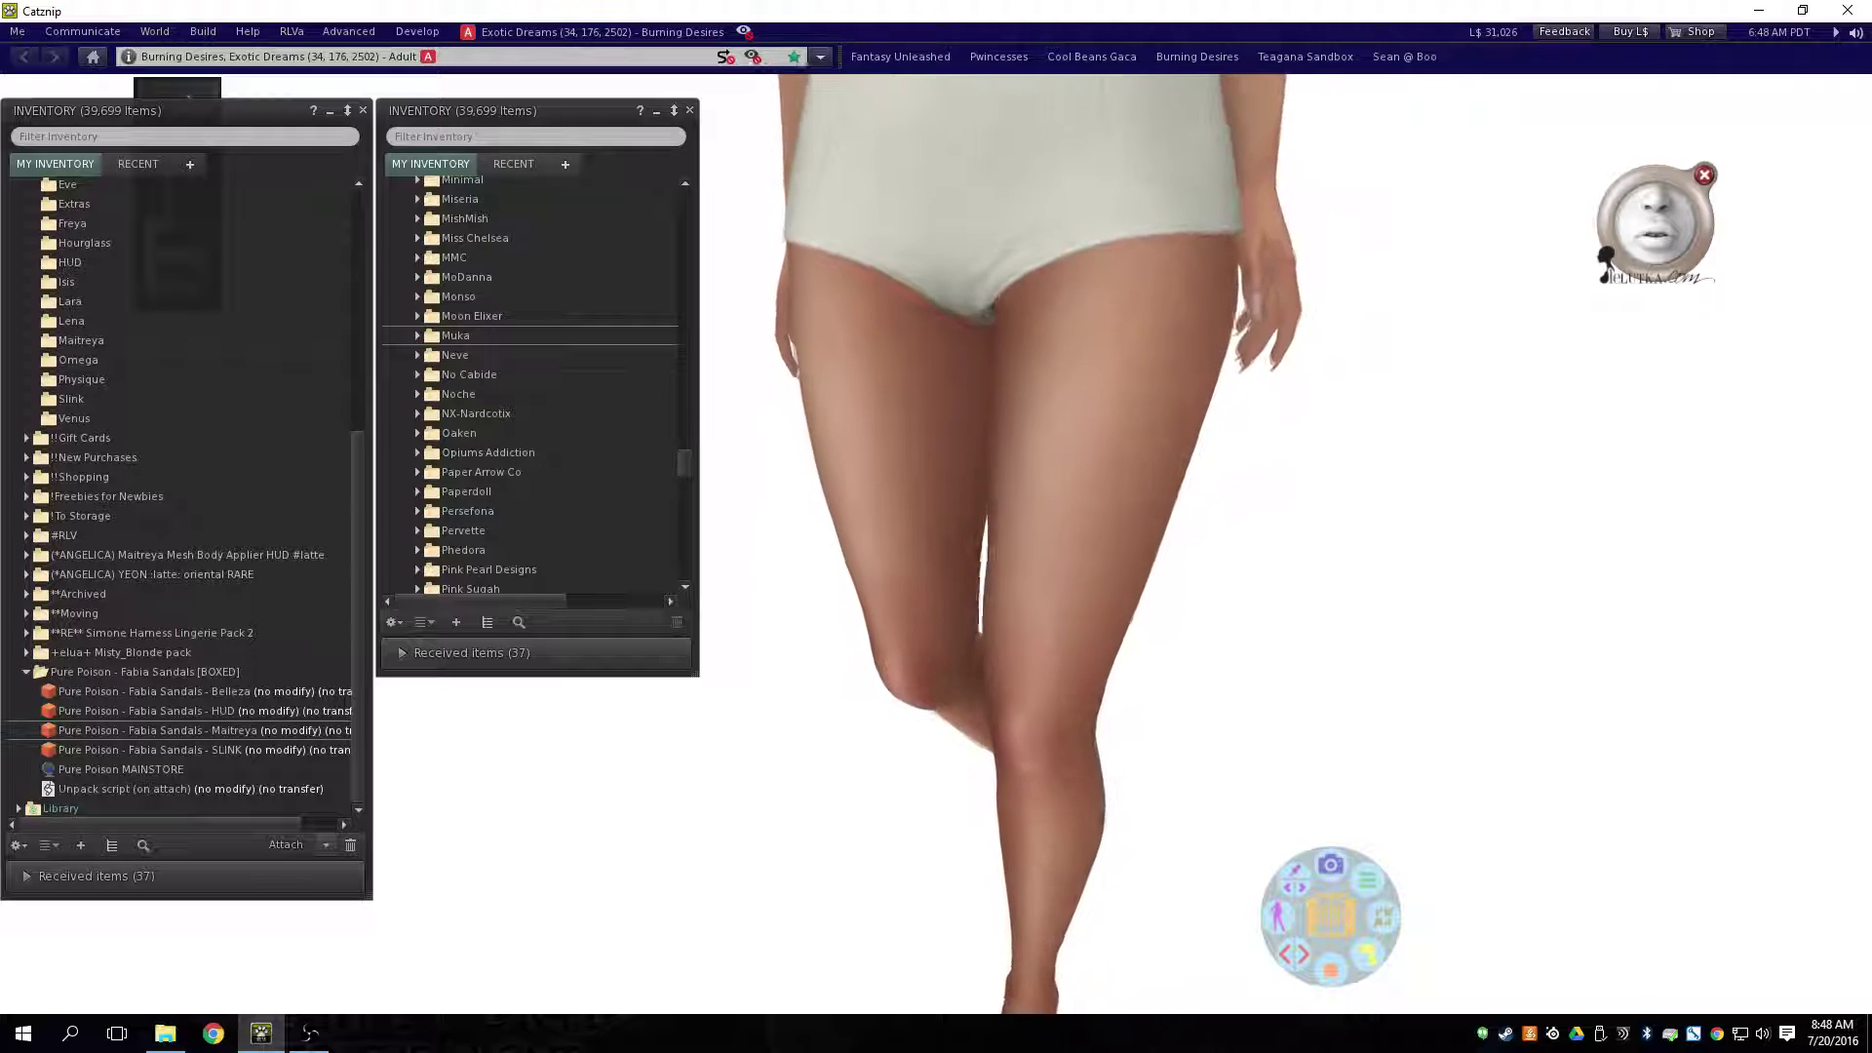
pyautogui.keyDown('alt'); pyautogui.click(920, 647); pyautogui.keyUp('alt')
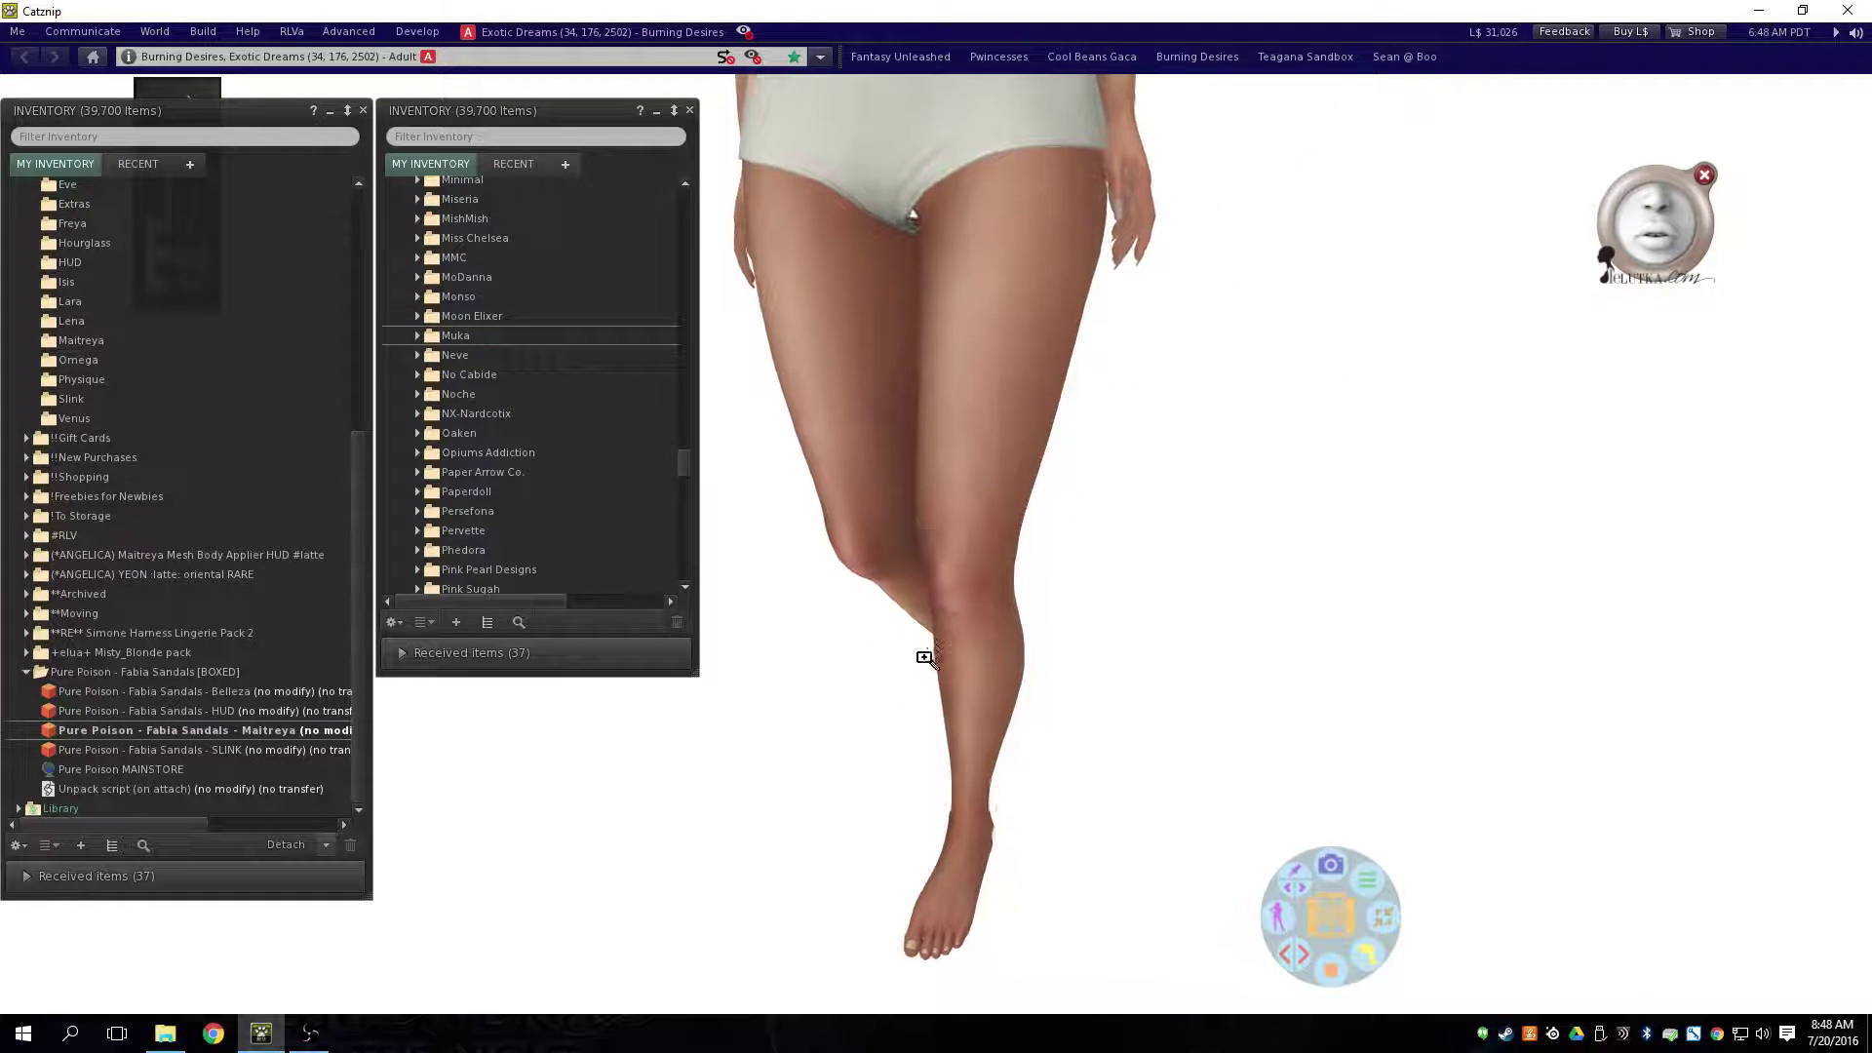
pyautogui.keyDown('alt'); pyautogui.click(958, 585); pyautogui.keyUp('alt')
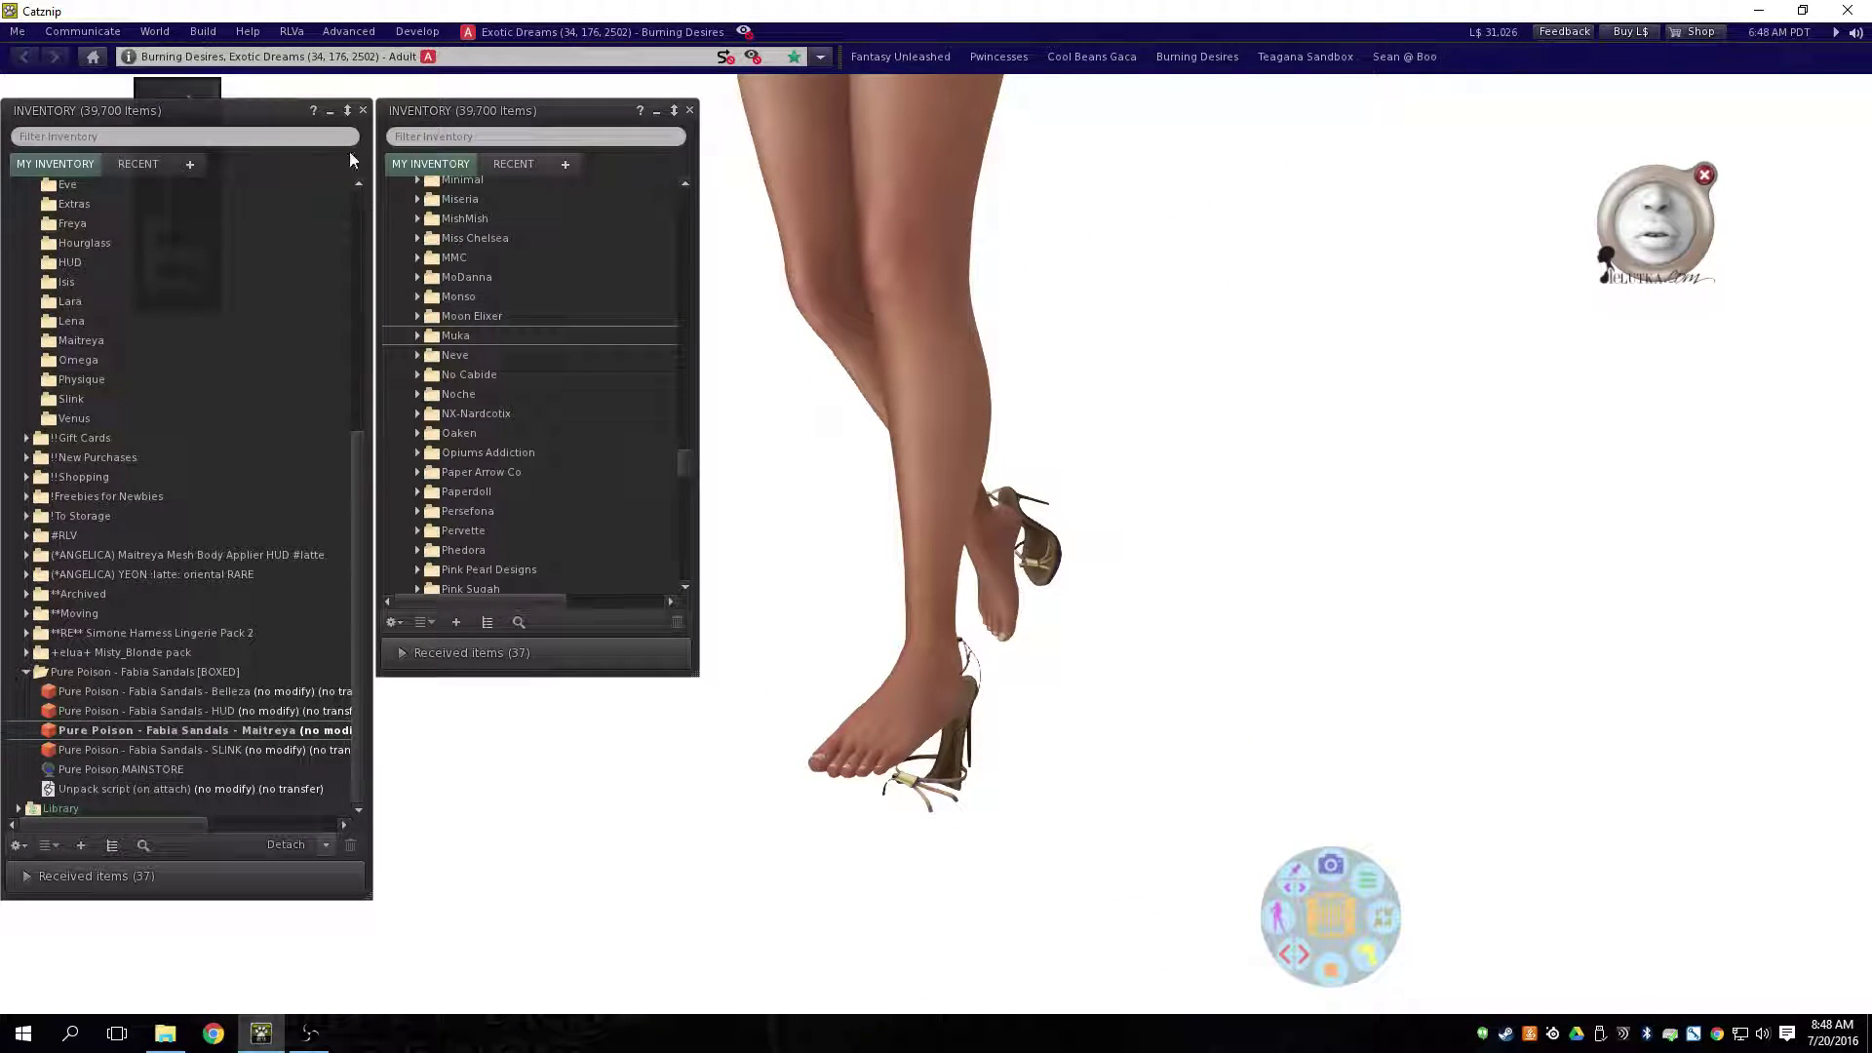
# Step: Set the avatar's foot shape to the high-heel option in the body HUD, minimizing both inventory windows meanwhile and restoring them
pyautogui.click(330, 110)
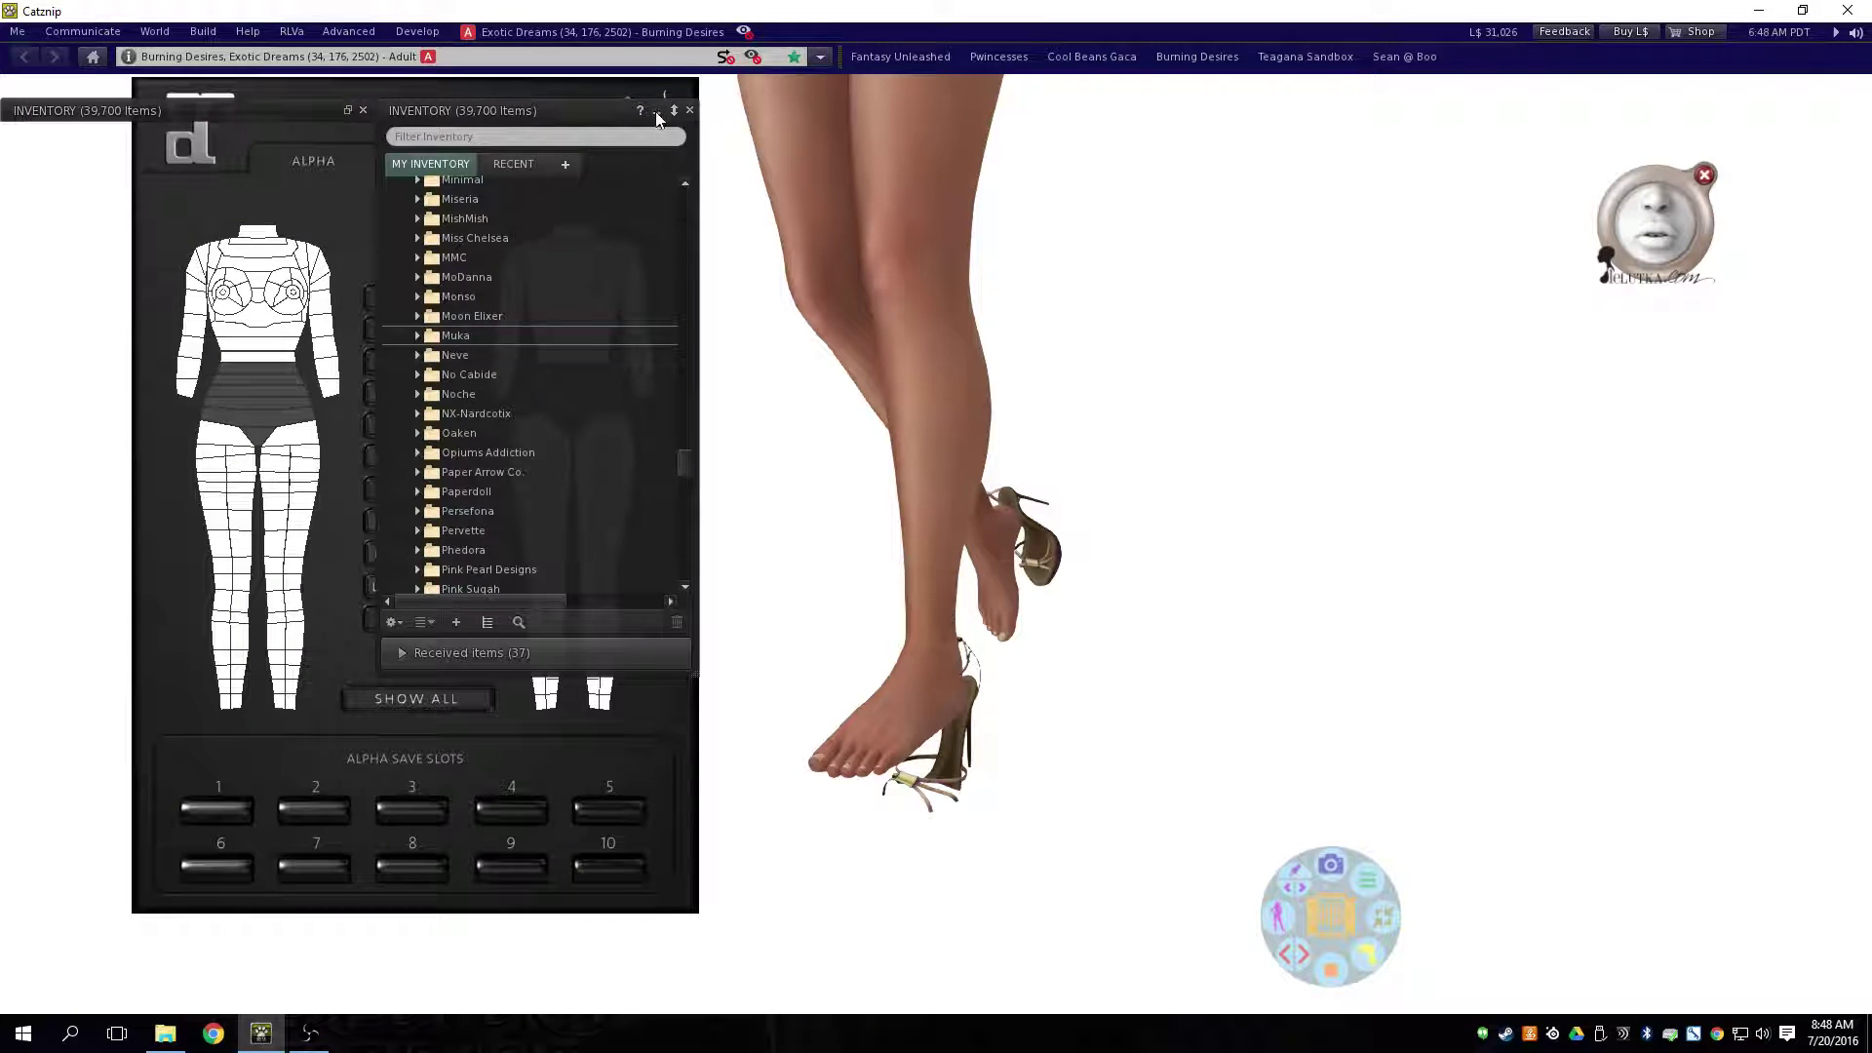
pyautogui.click(657, 113)
pyautogui.click(562, 164)
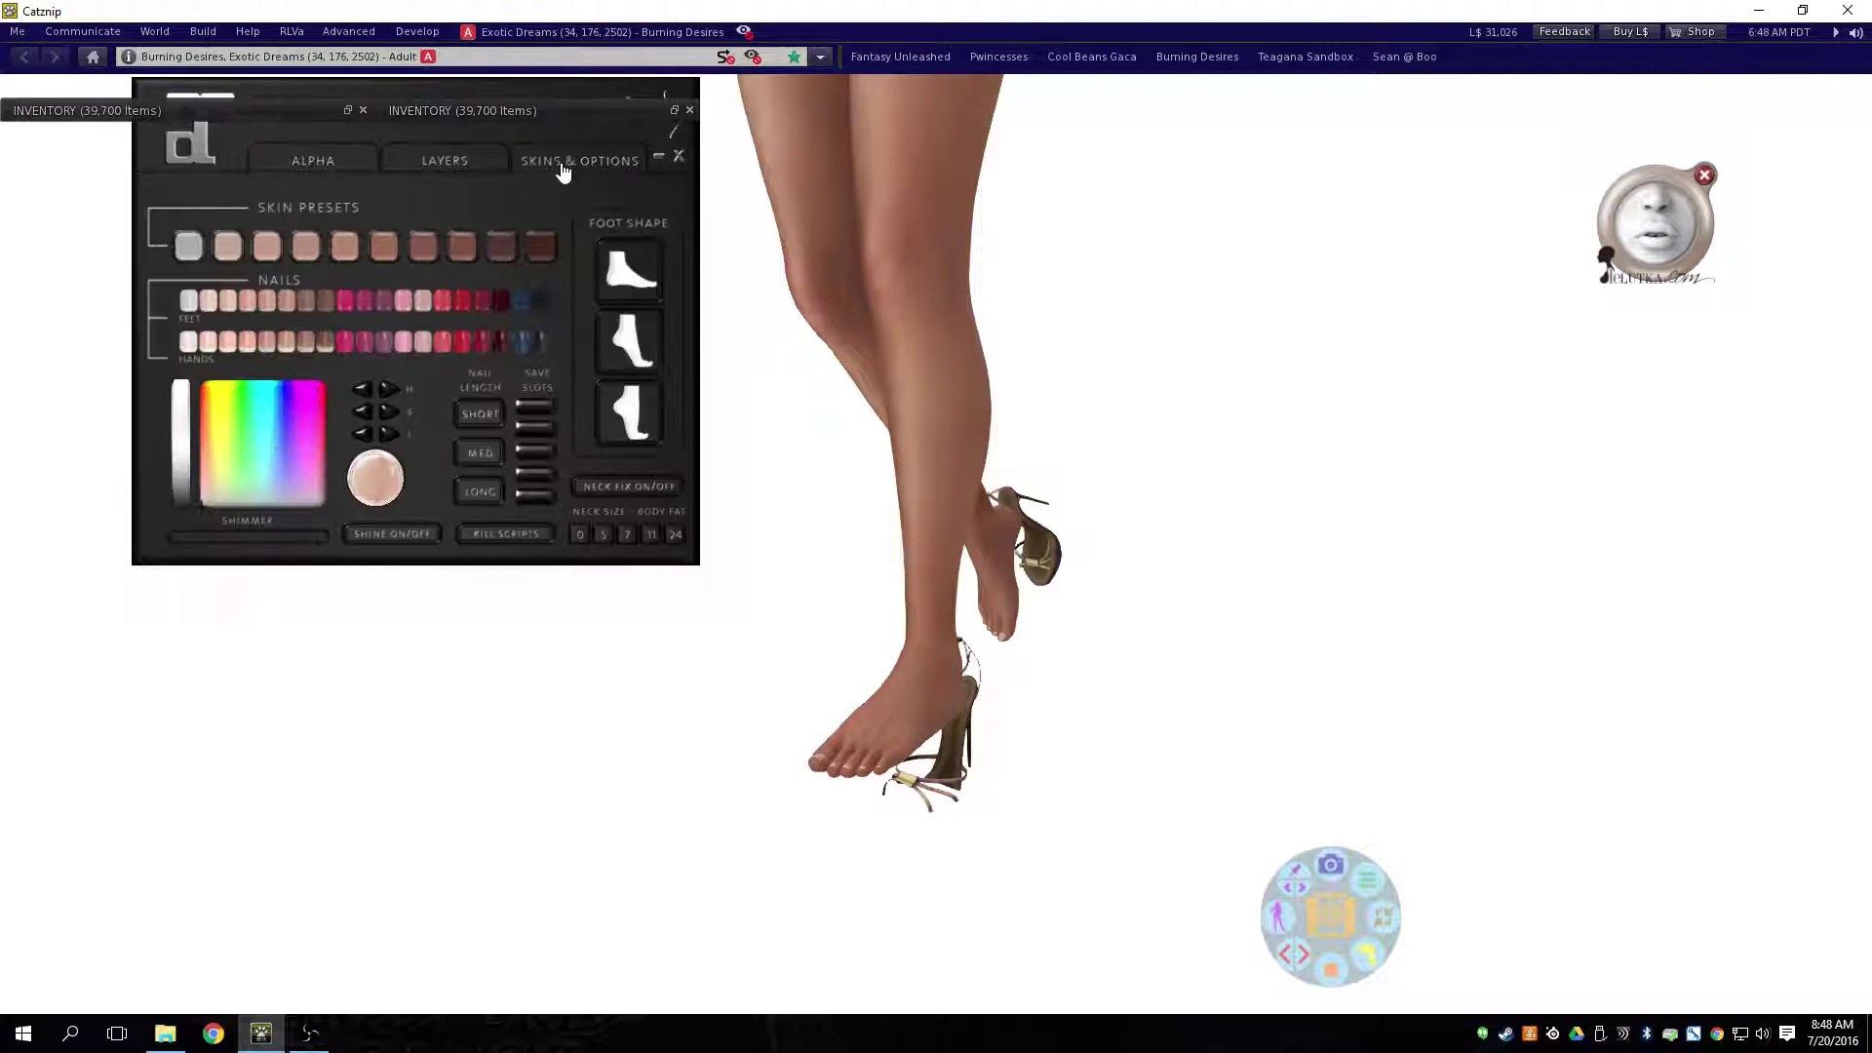
pyautogui.click(622, 385)
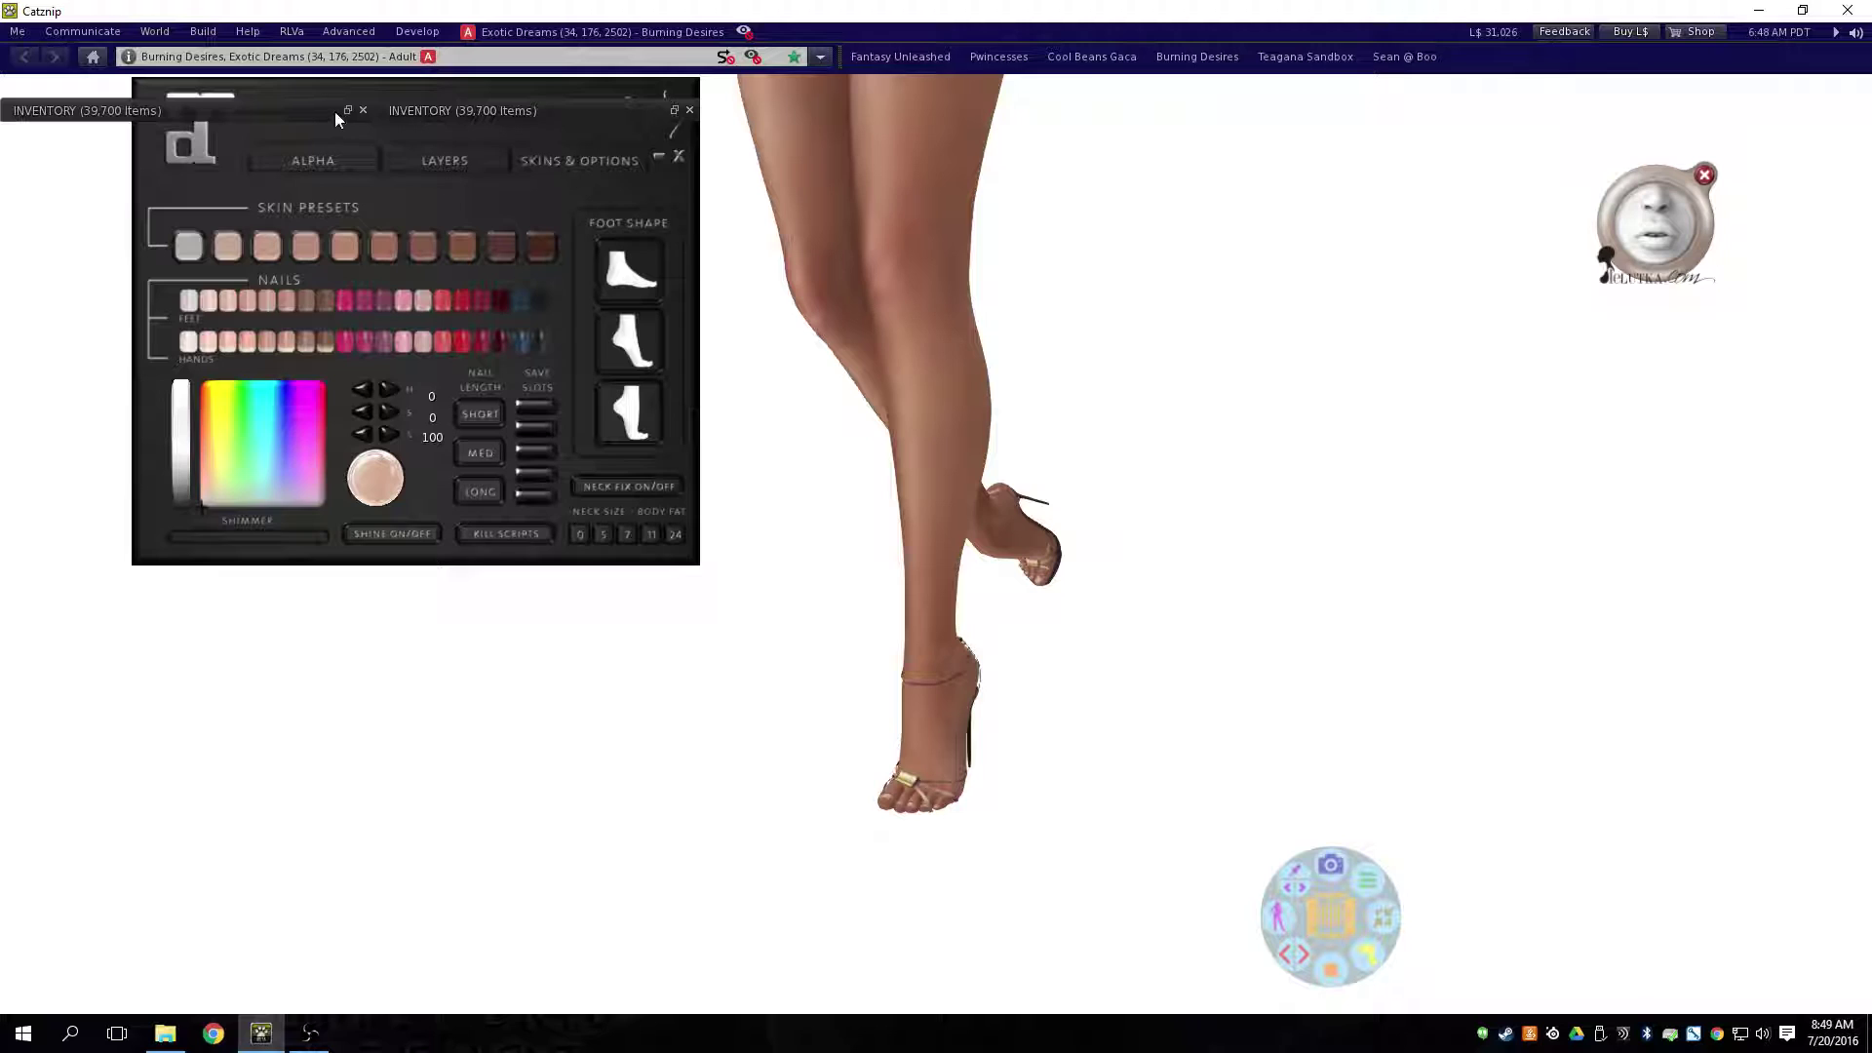
pyautogui.click(347, 110)
pyautogui.click(673, 115)
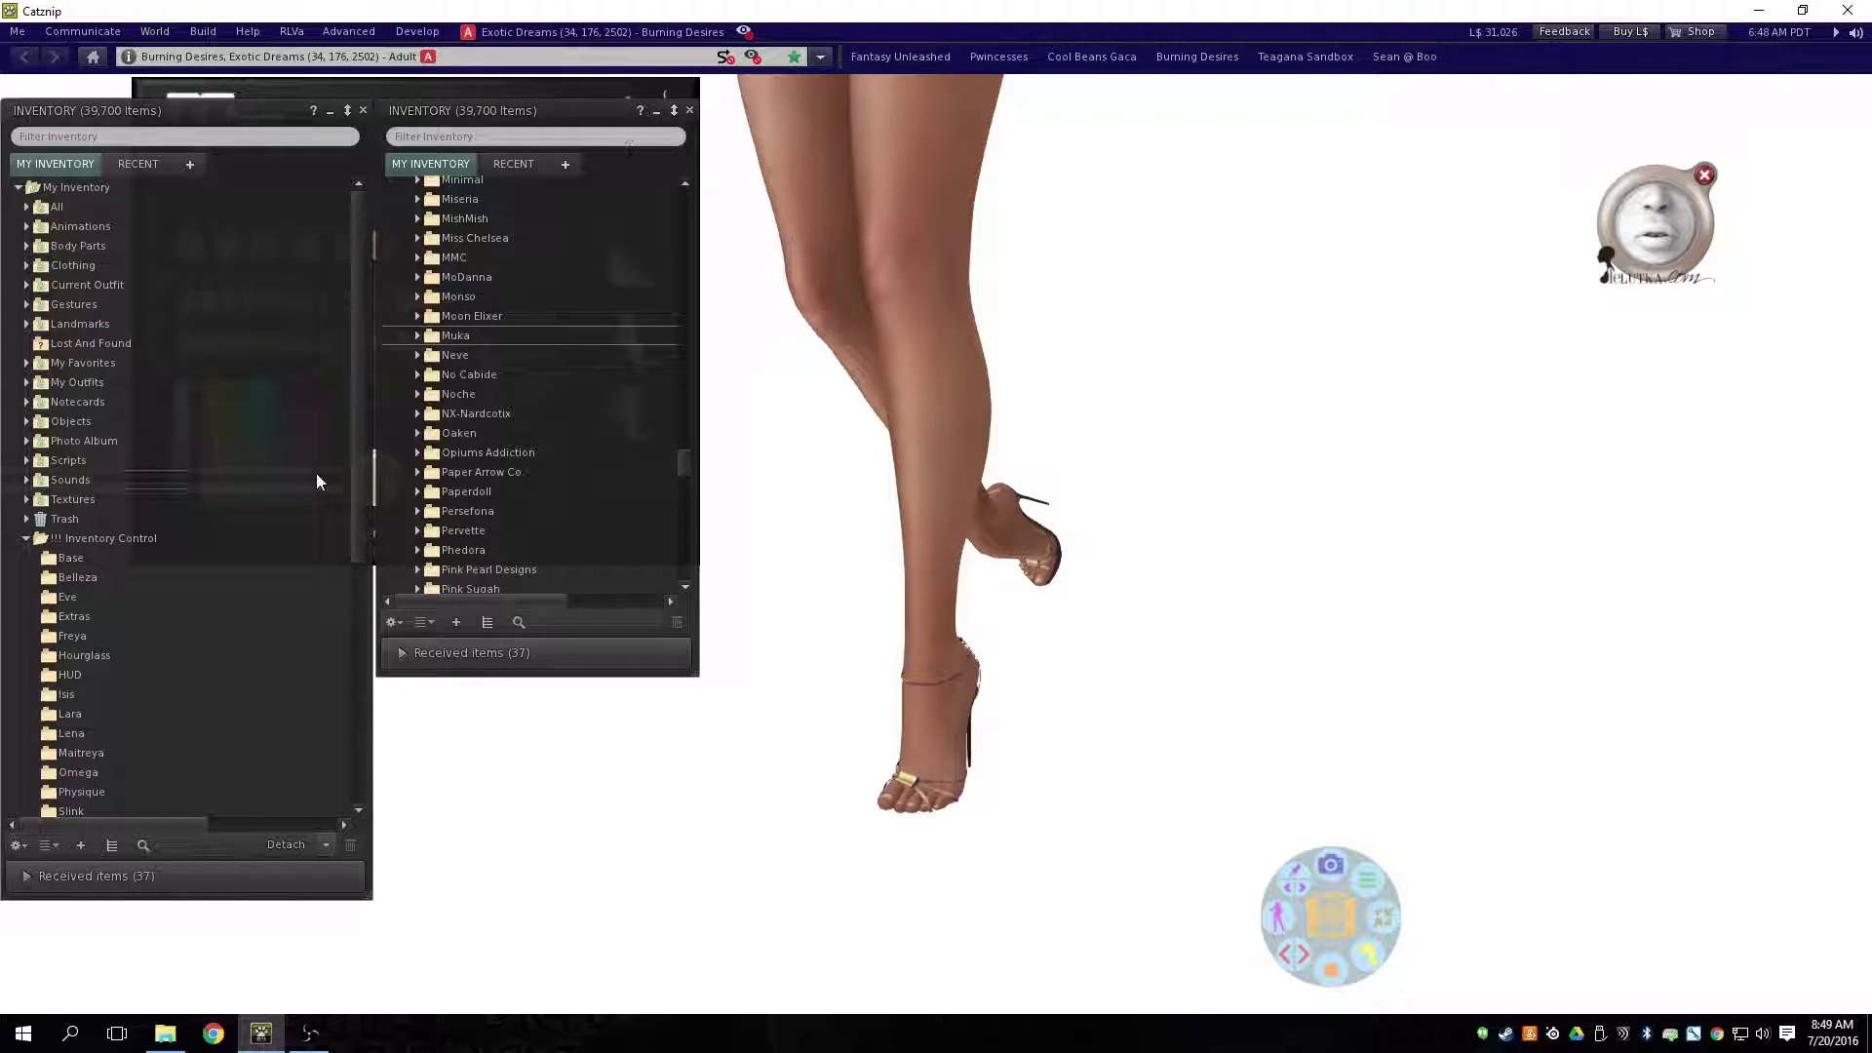
# Step: Raise the avatar's hover height to about 0.062 so the sandals stand above the ground
pyautogui.moveTo(353, 480); pyautogui.dragTo(907, 618)
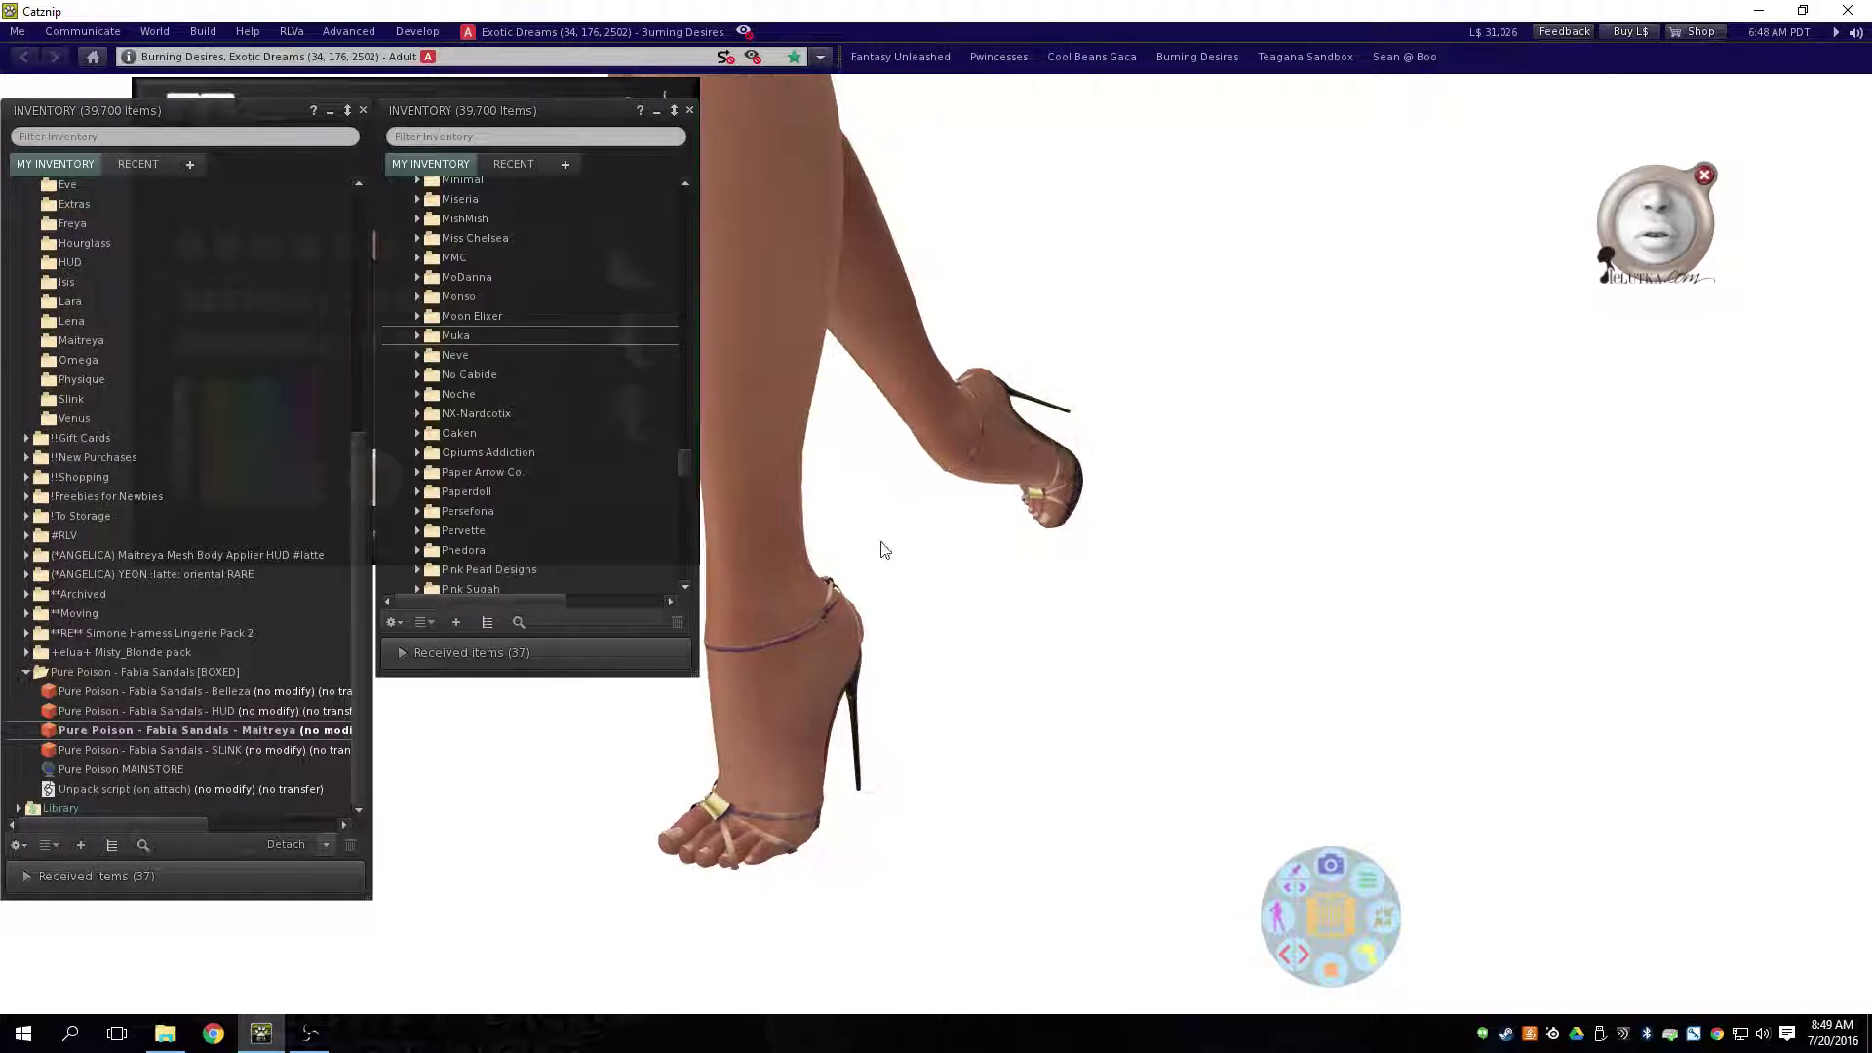
pyautogui.rightClick(772, 544)
pyautogui.click(824, 635)
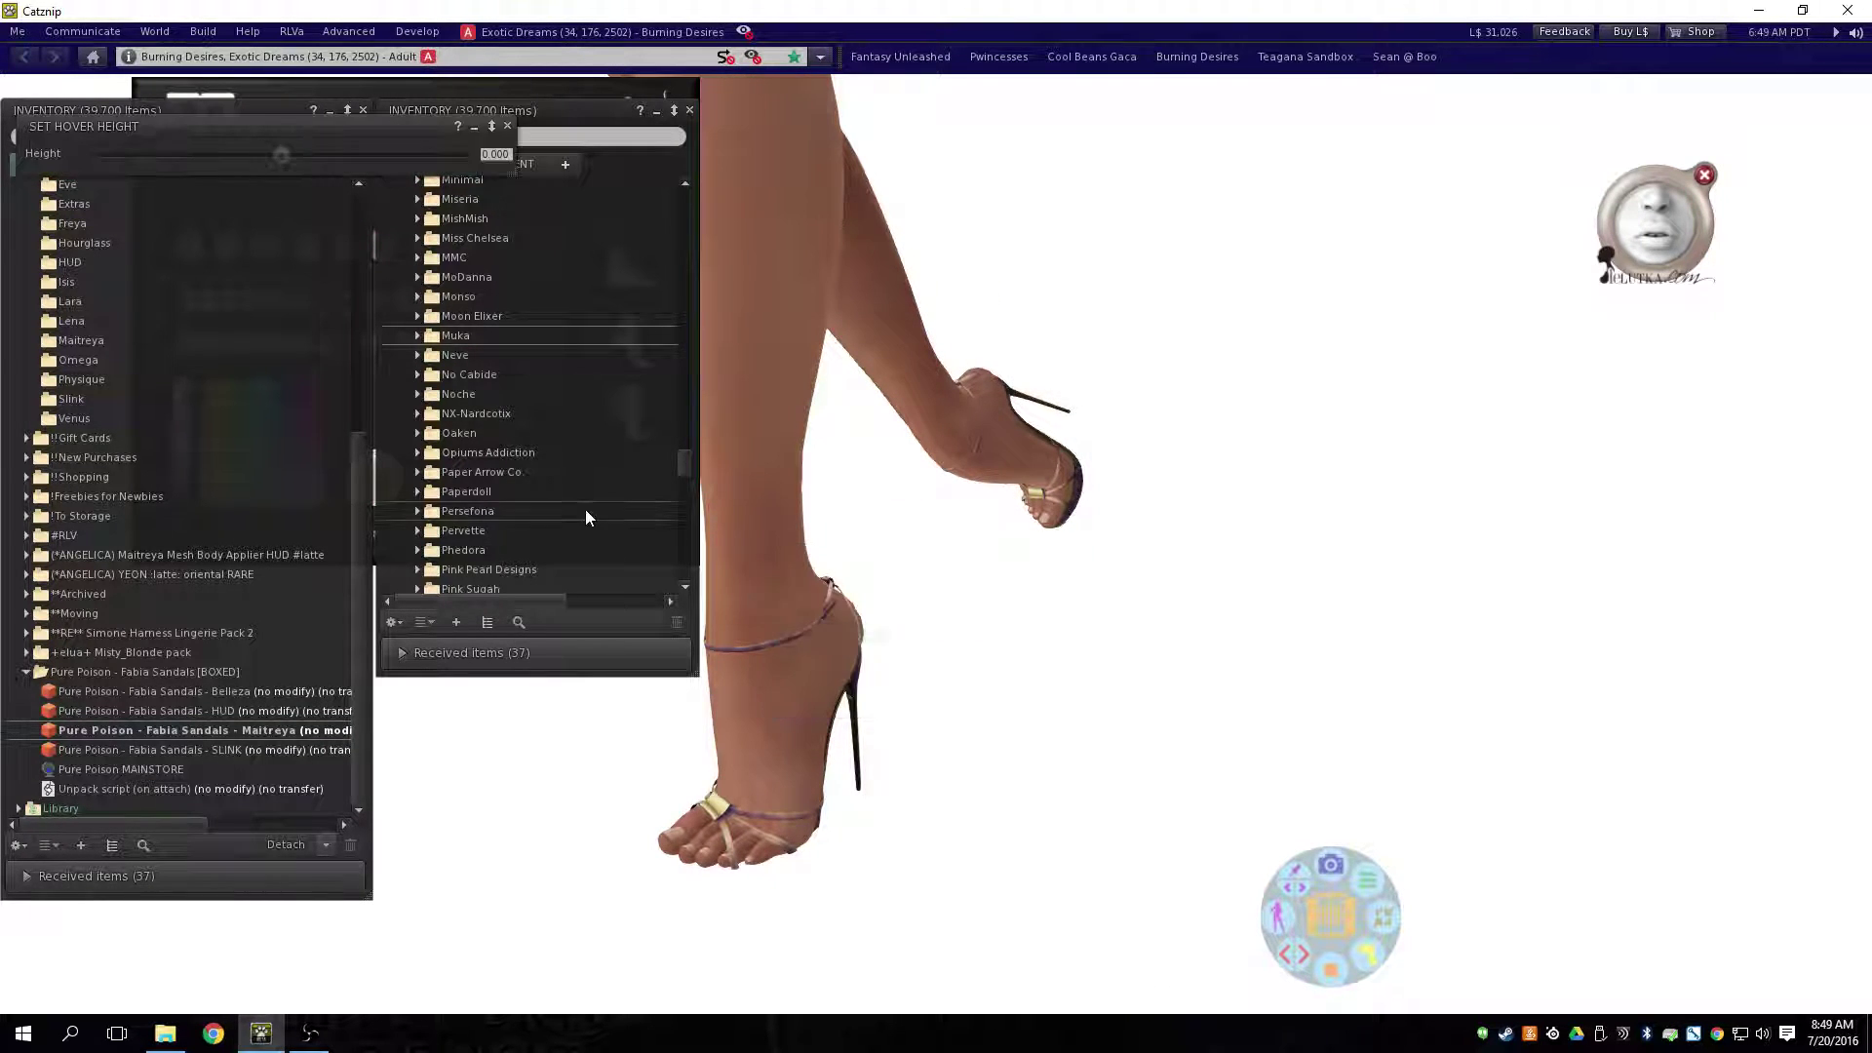
pyautogui.moveTo(285, 156); pyautogui.dragTo(290, 156)
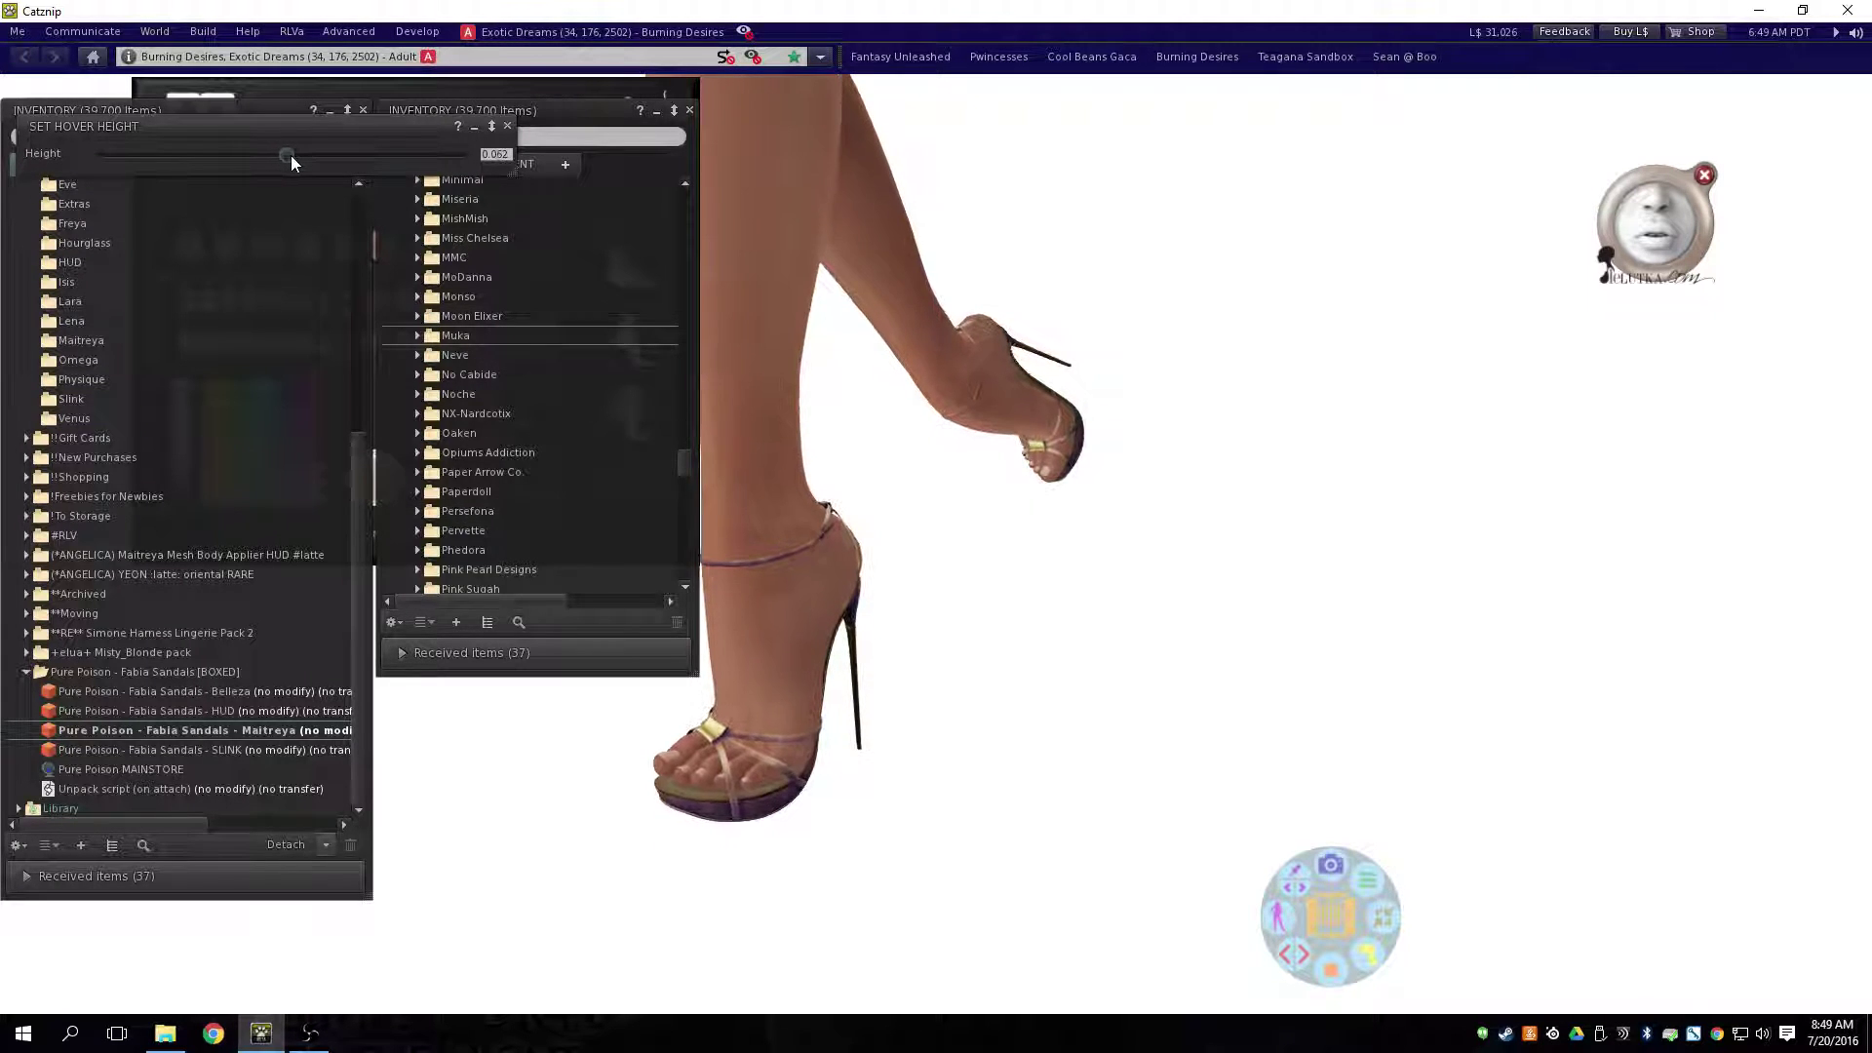
pyautogui.click(507, 127)
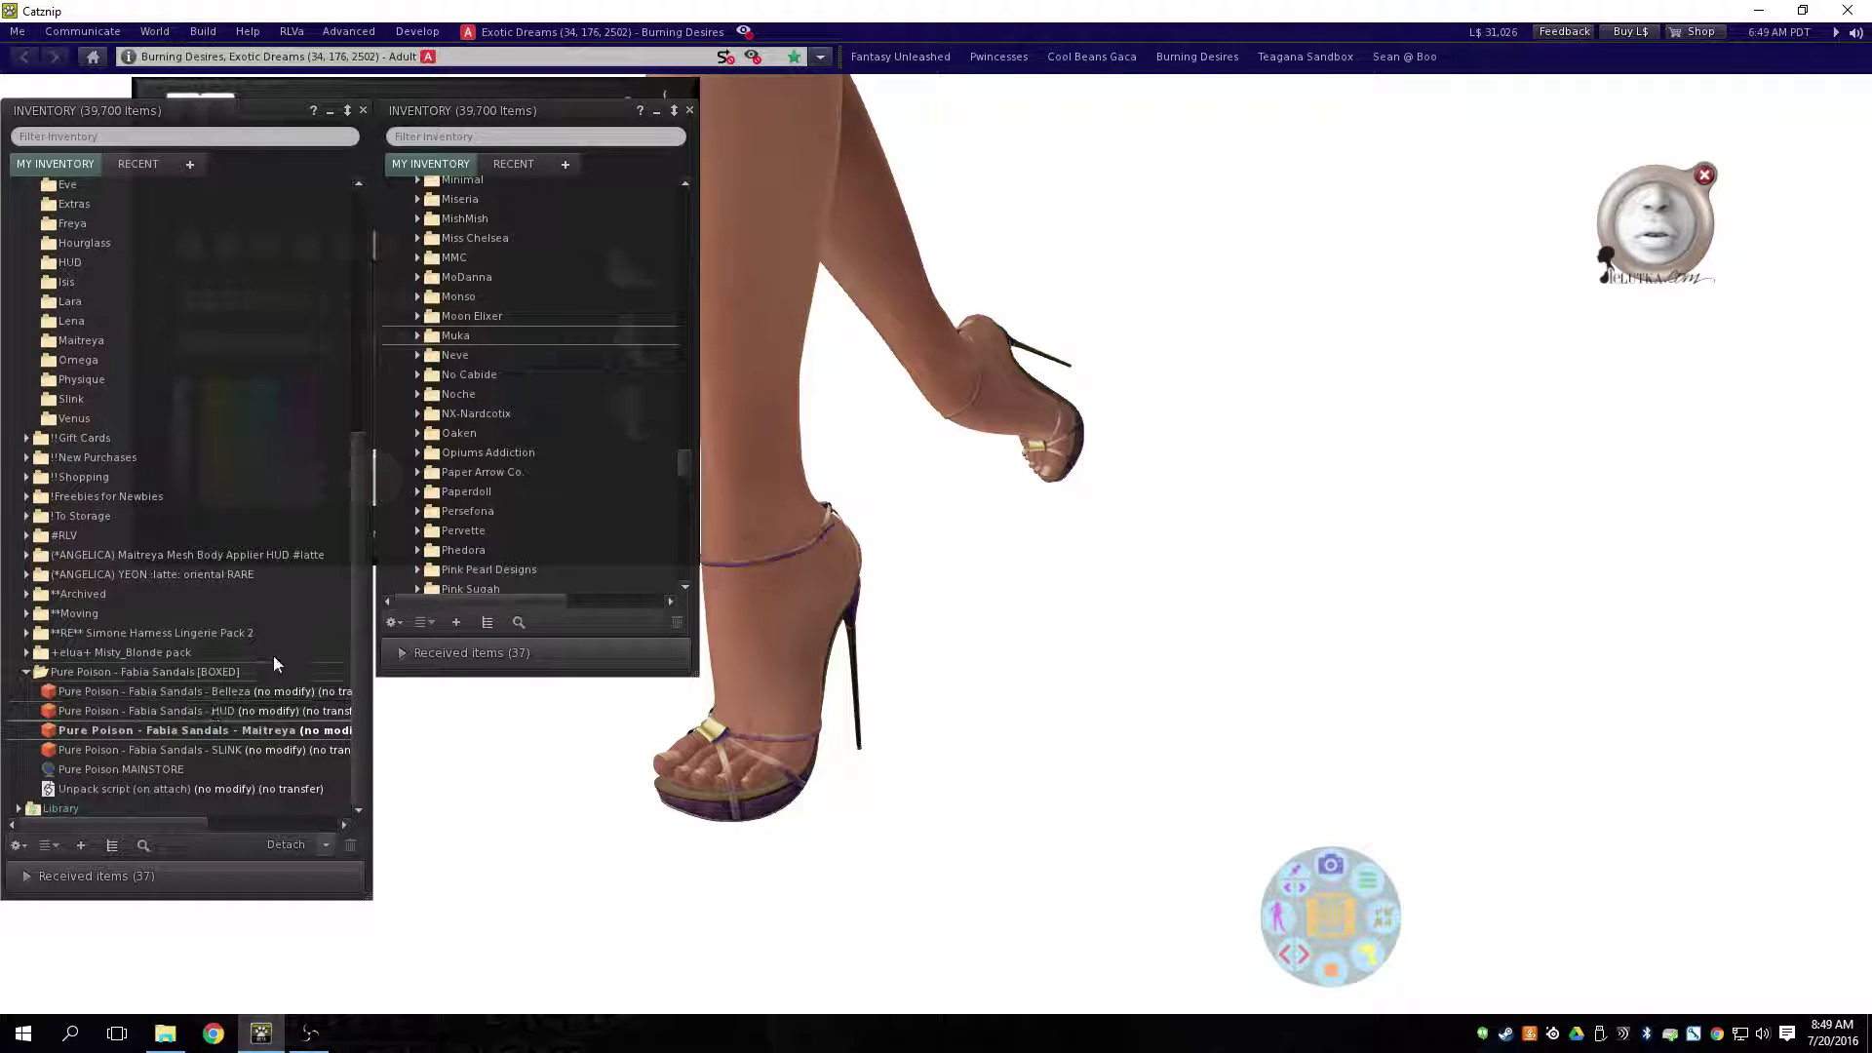
# Step: Copy the Belleza, HUD, Maitreya and Slink folders from !!! Inventory Control into the Pure Poison - Fabia Sandals [BOXED] folder
pyautogui.moveTo(353, 605); pyautogui.dragTo(359, 531)
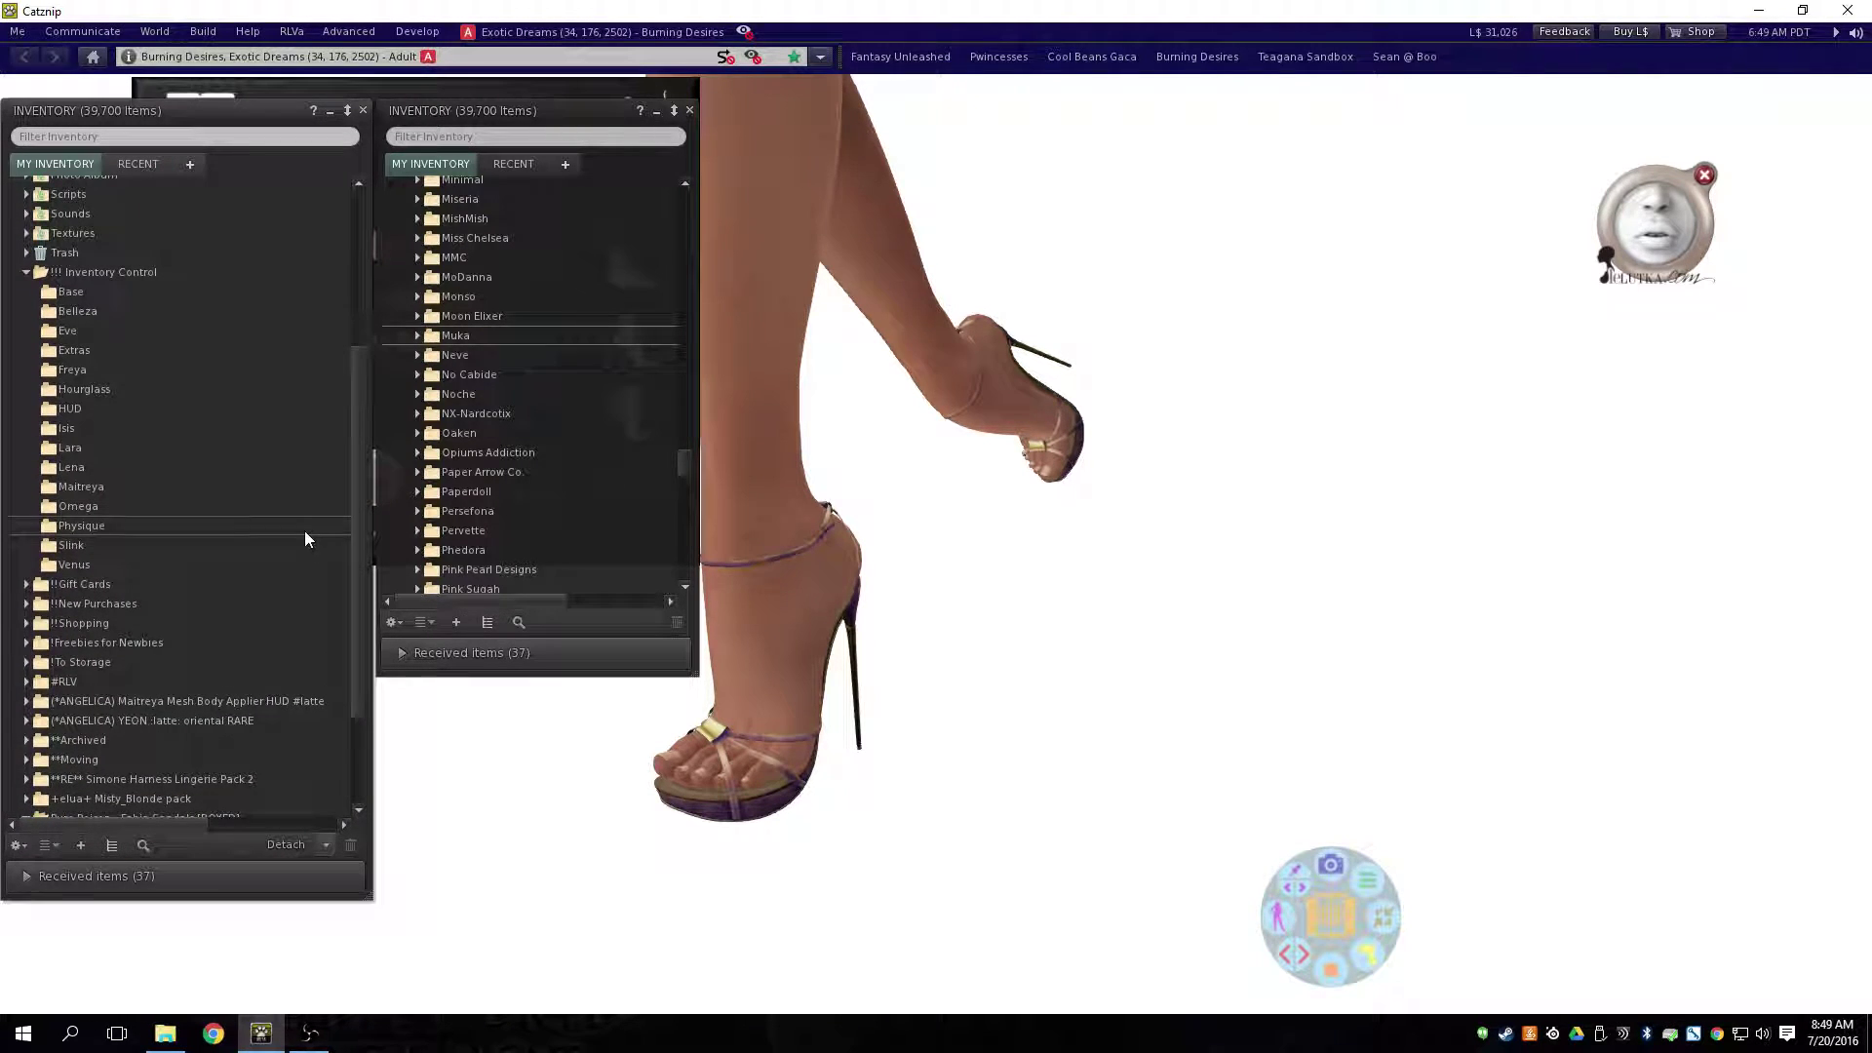
pyautogui.click(107, 306)
pyautogui.keyDown('ctrl'); pyautogui.click(76, 408); pyautogui.keyUp('ctrl')
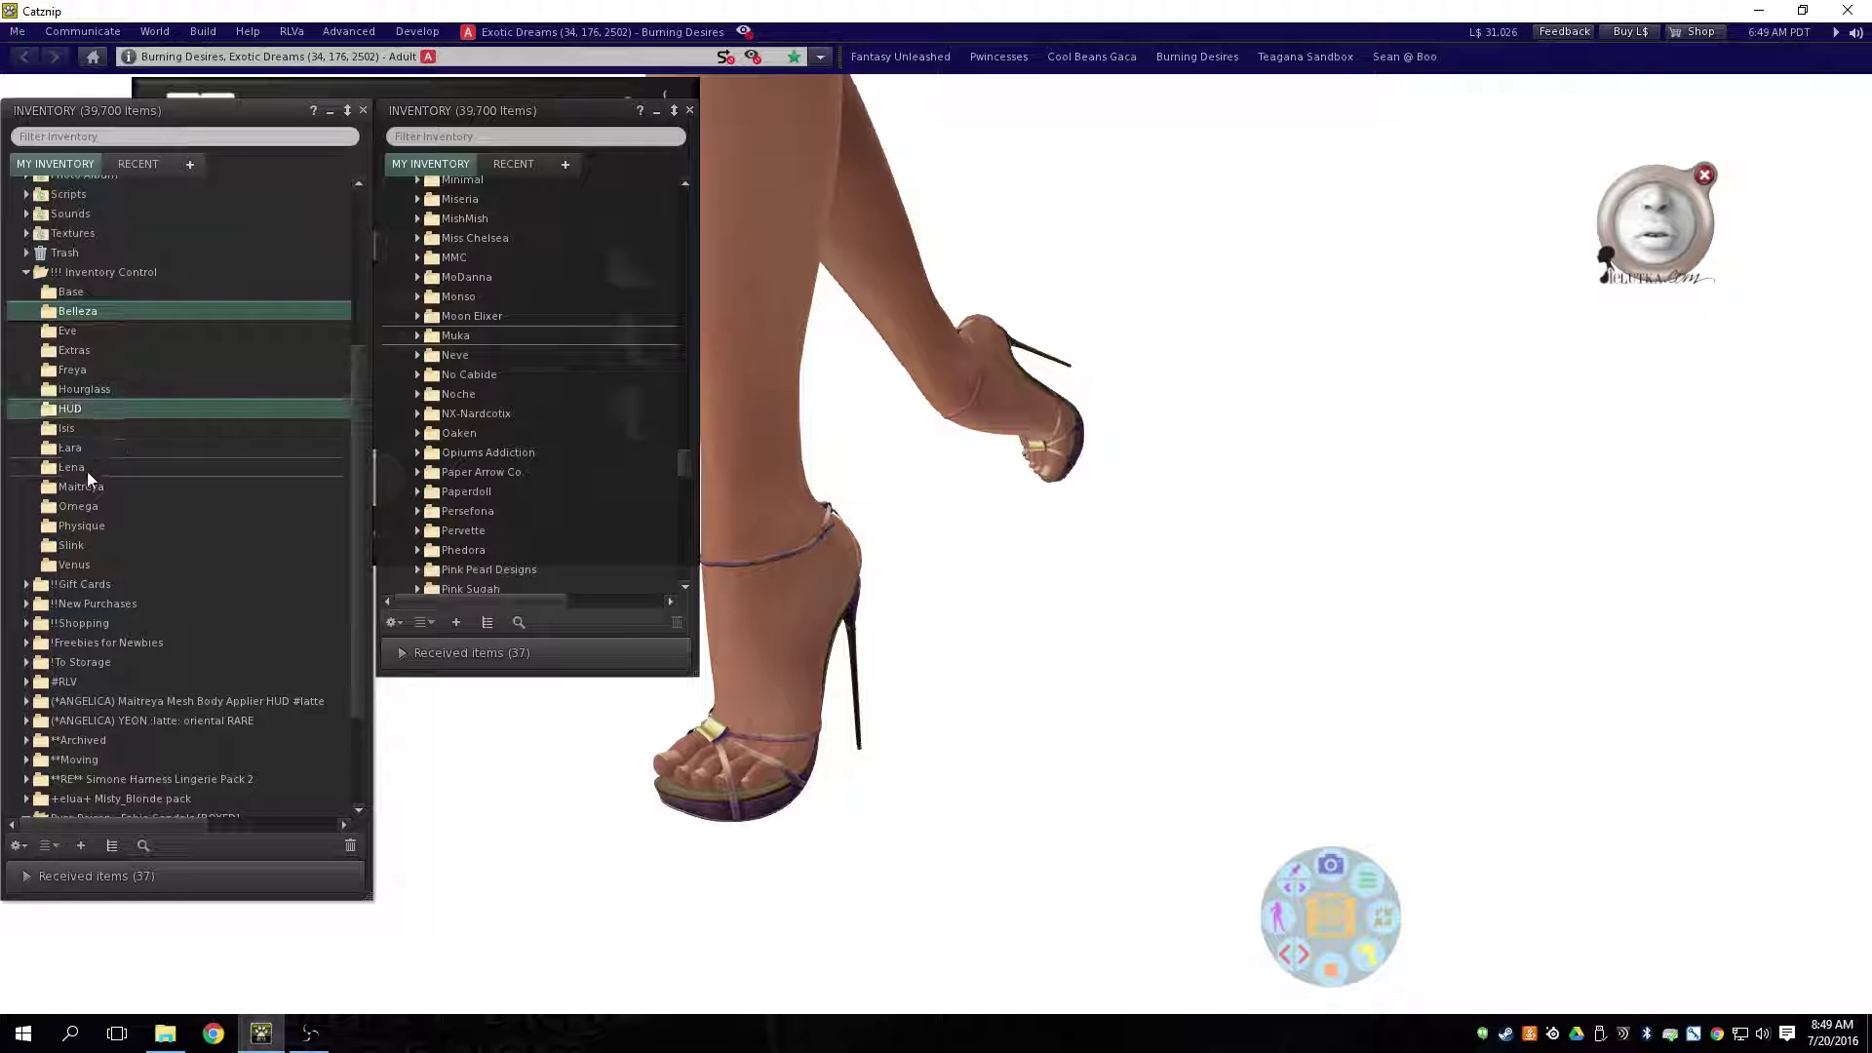
pyautogui.keyDown('ctrl'); pyautogui.click(87, 483); pyautogui.keyUp('ctrl')
pyautogui.keyDown('ctrl'); pyautogui.click(80, 543); pyautogui.keyUp('ctrl')
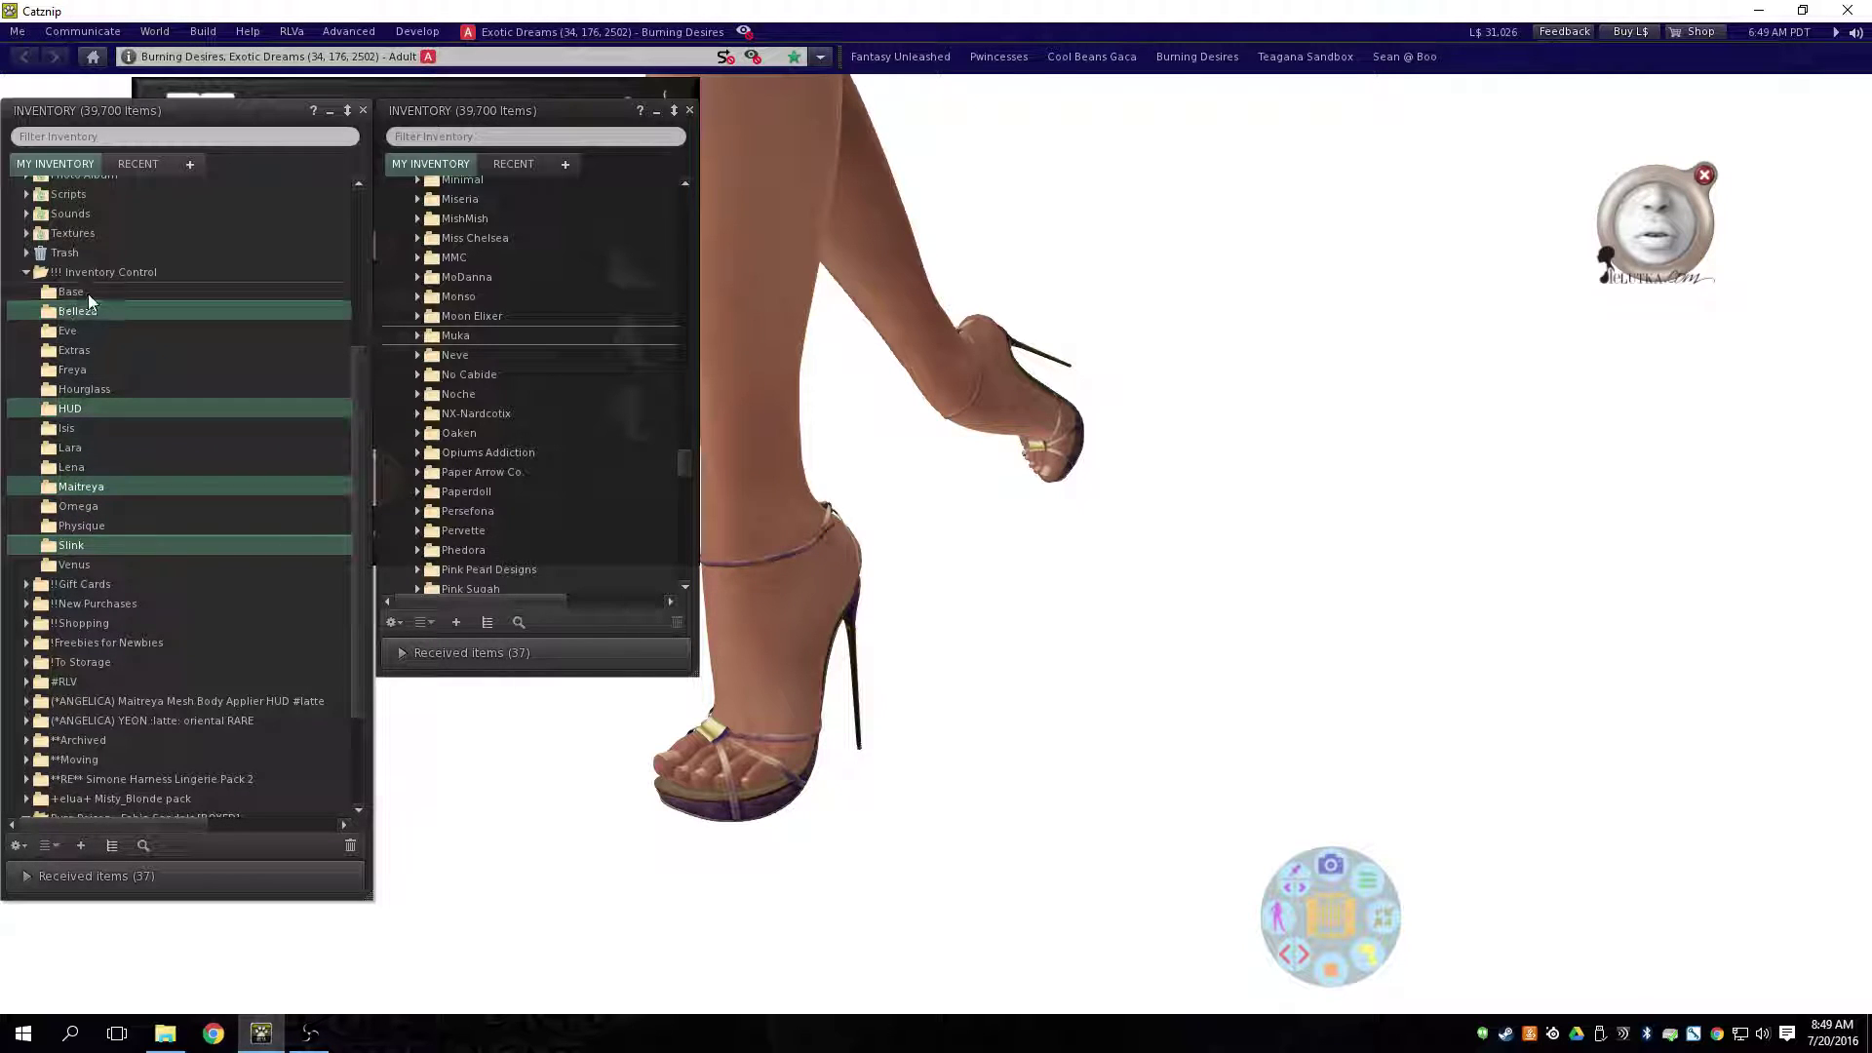
pyautogui.rightClick(127, 310)
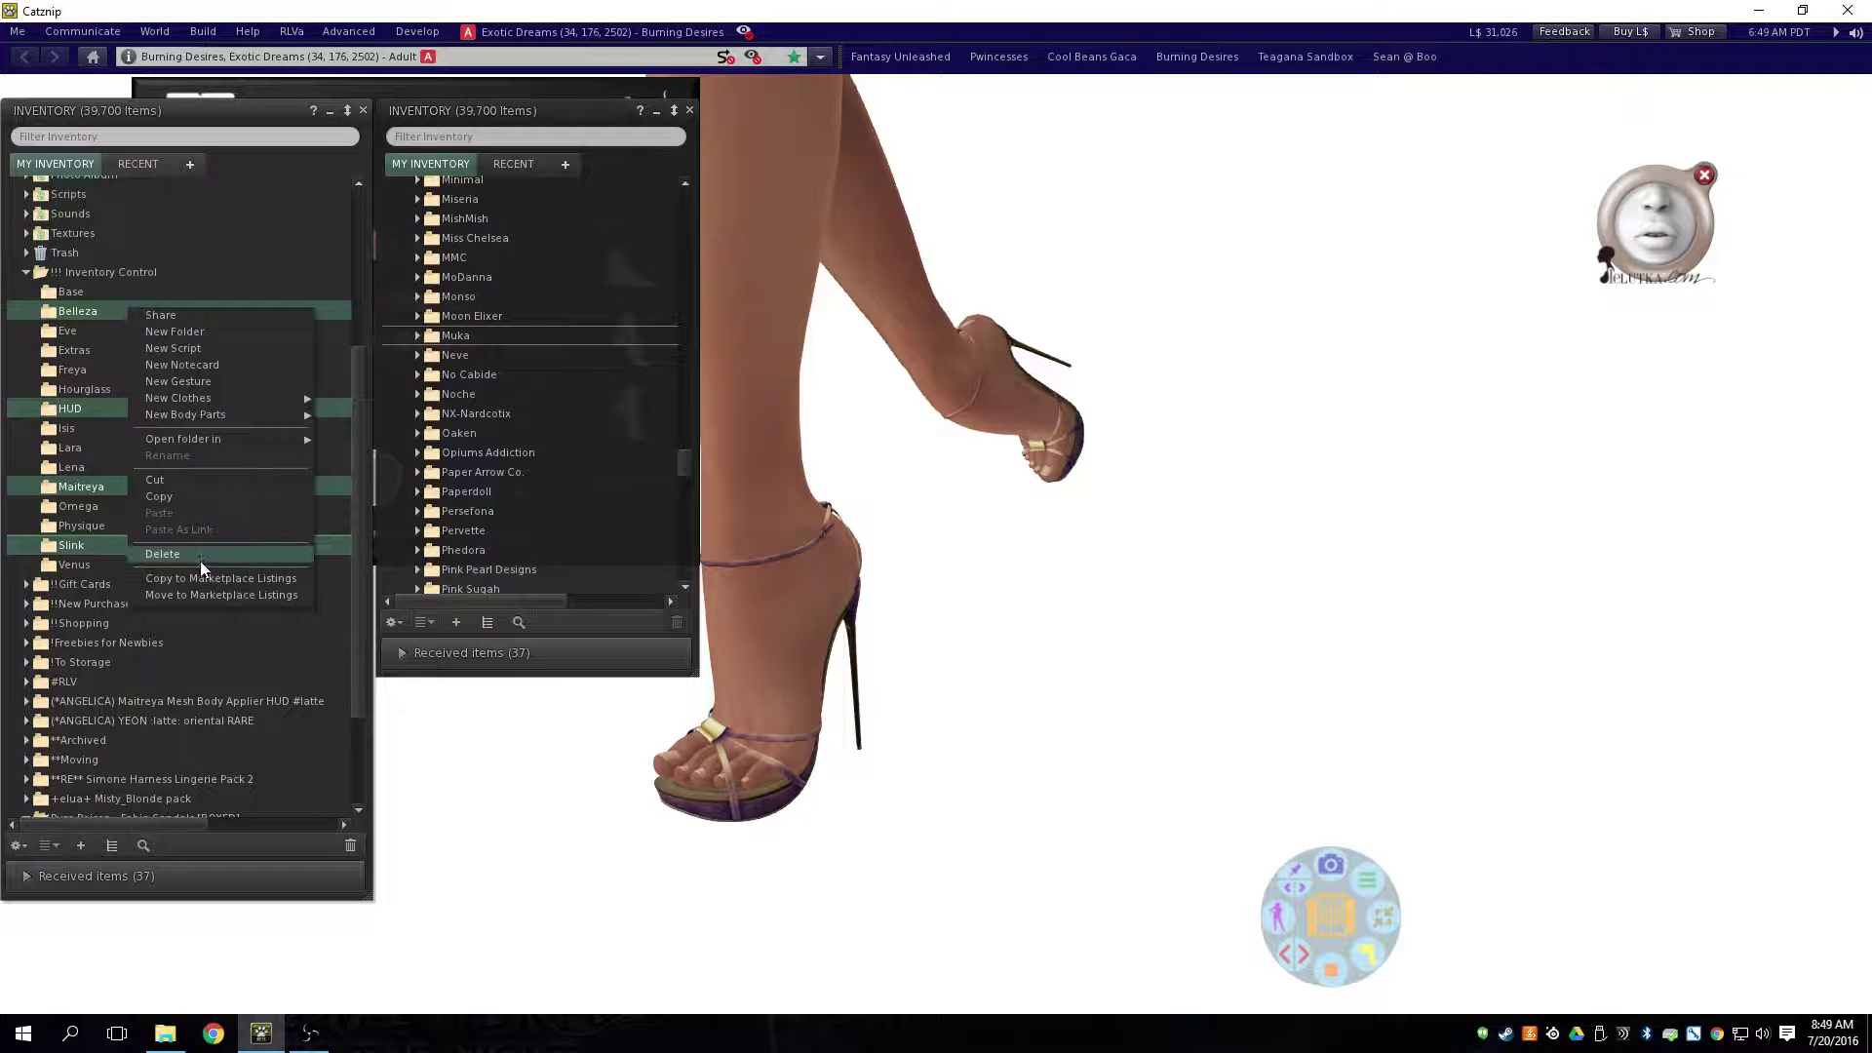
pyautogui.click(166, 497)
pyautogui.scroll(-5, 207, 573)
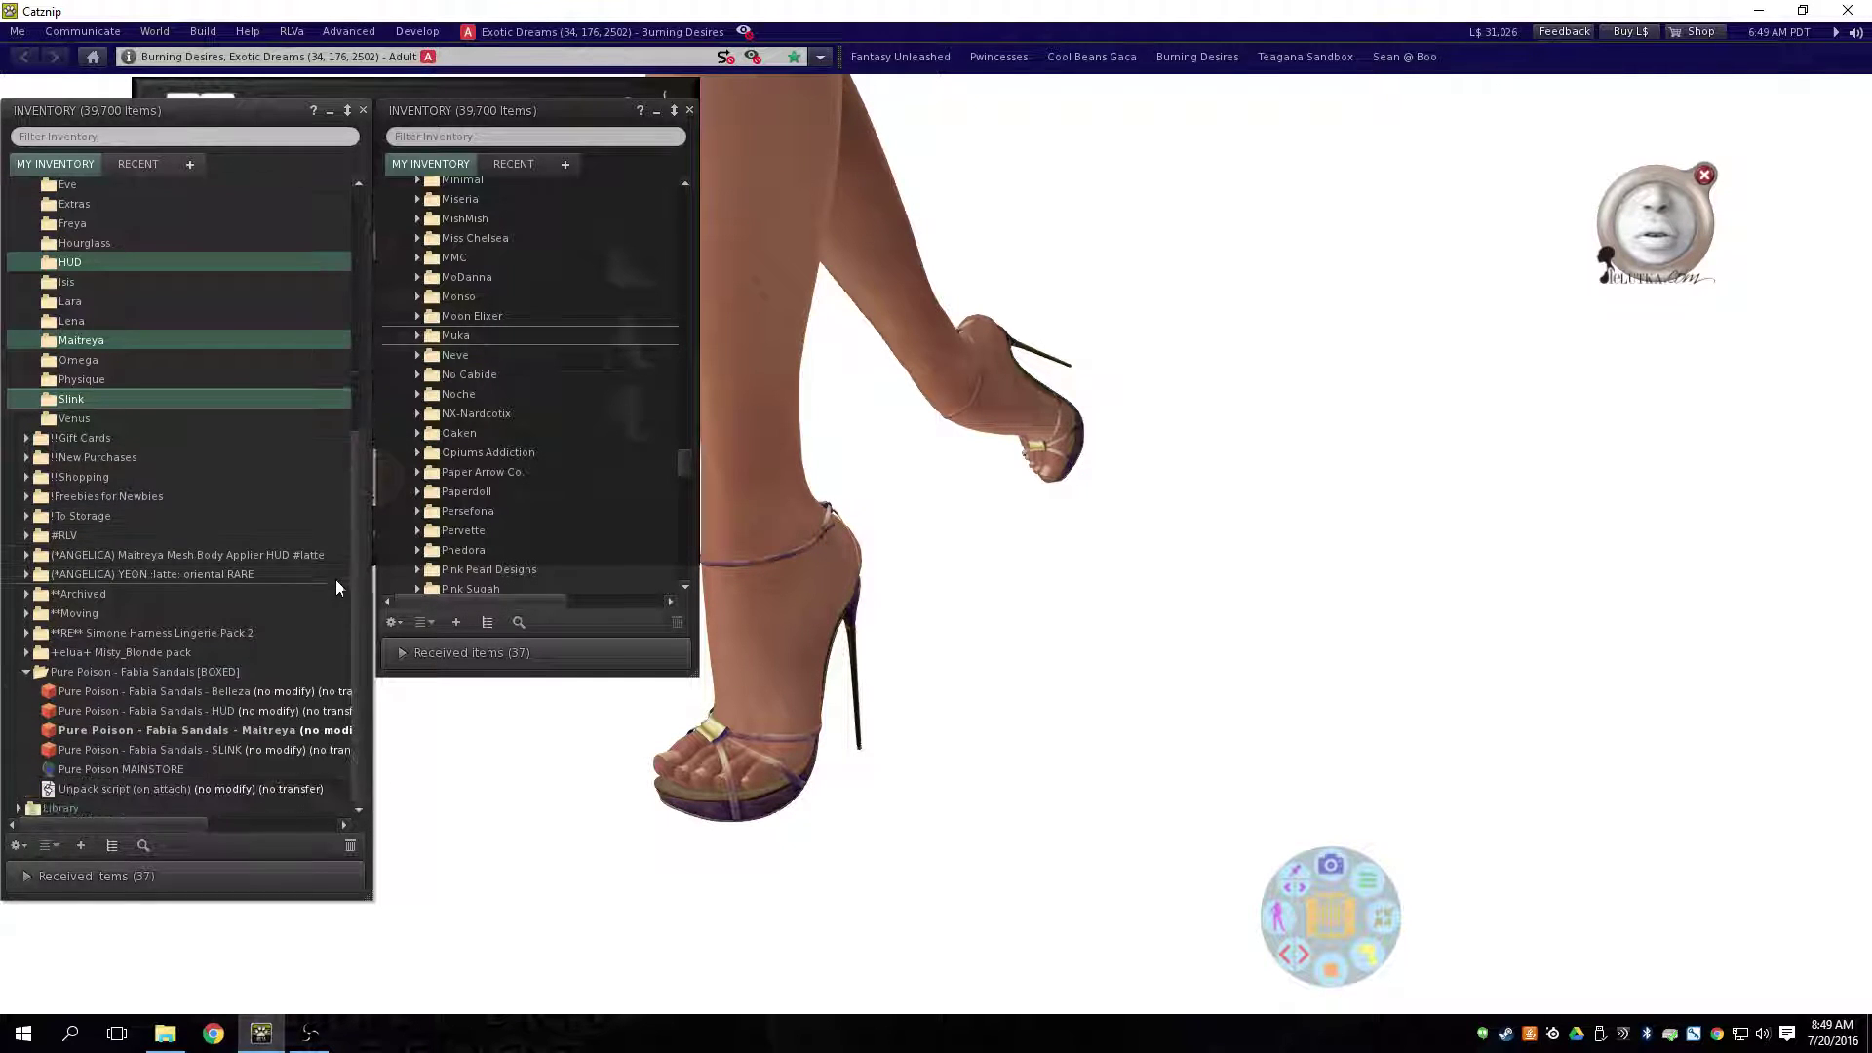
pyautogui.rightClick(203, 675)
pyautogui.click(248, 575)
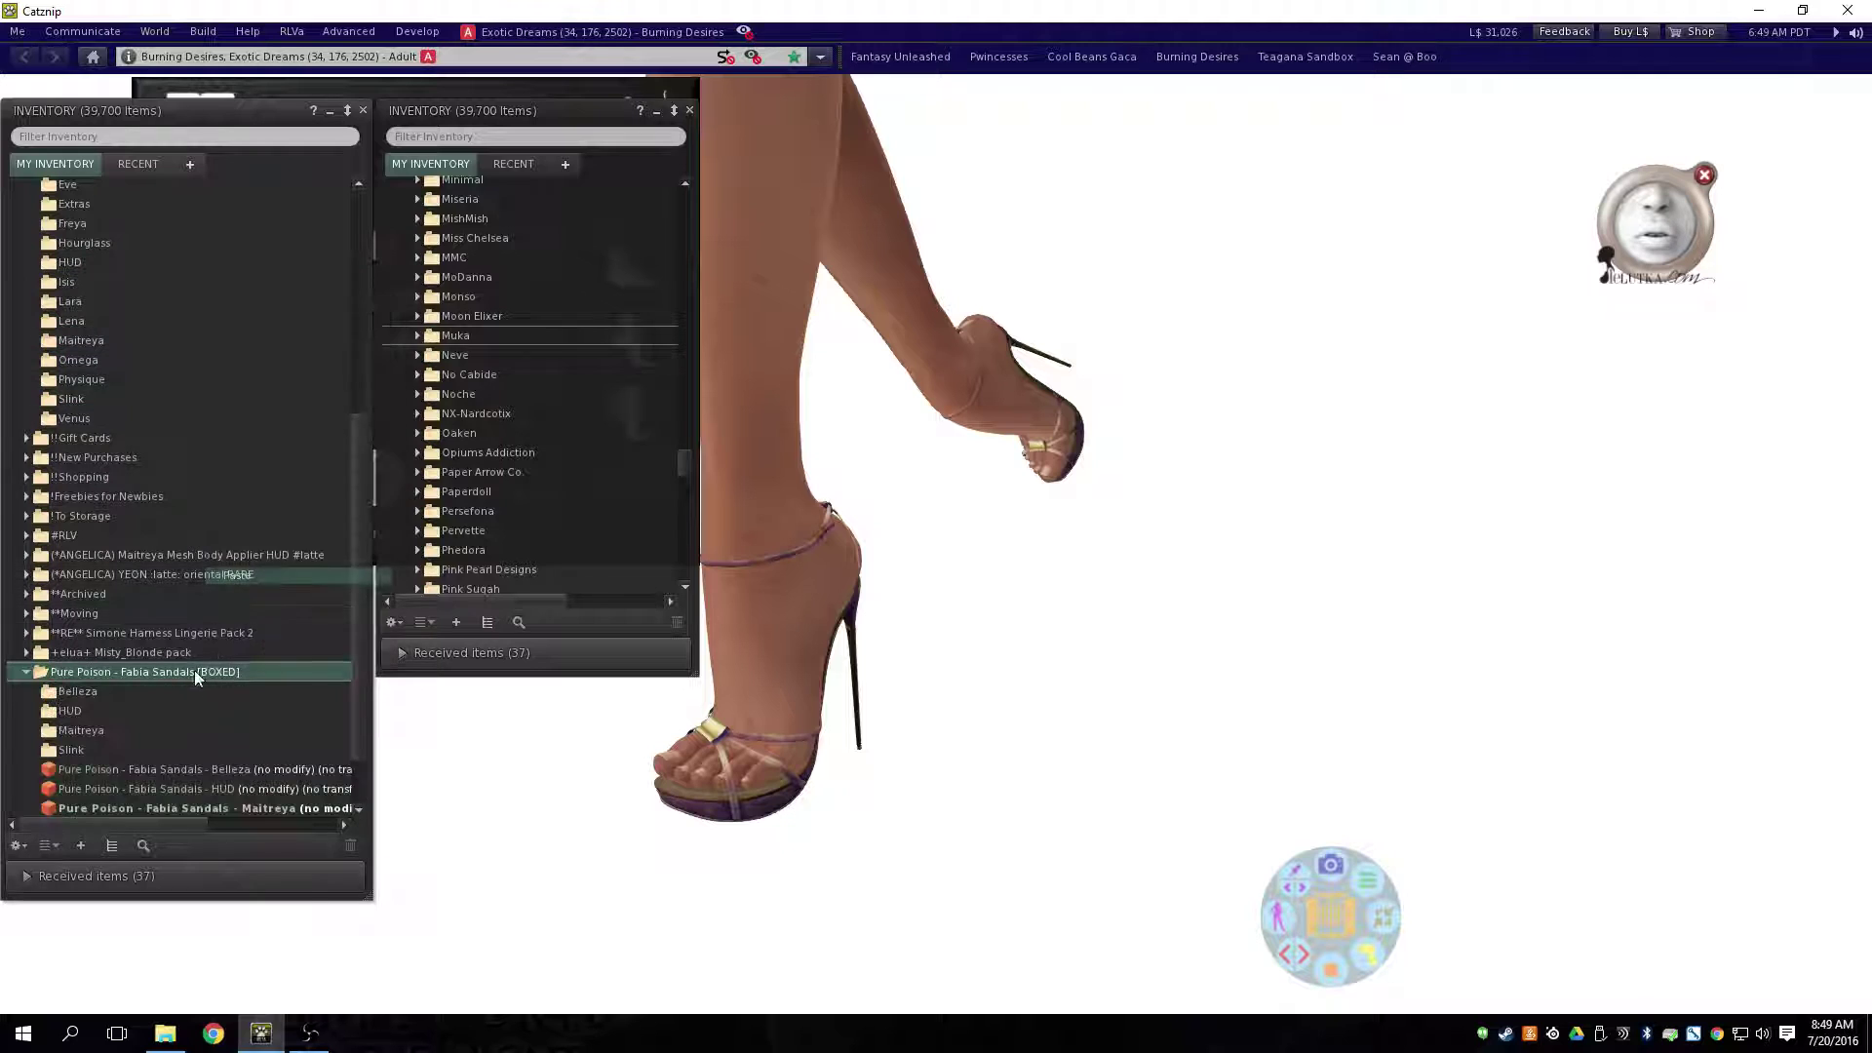
# Step: Move each Fabia Sandals item into its matching Belleza, HUD, Maitreya or Slink subfolder
pyautogui.click(197, 692)
pyautogui.moveTo(89, 620); pyautogui.dragTo(90, 621)
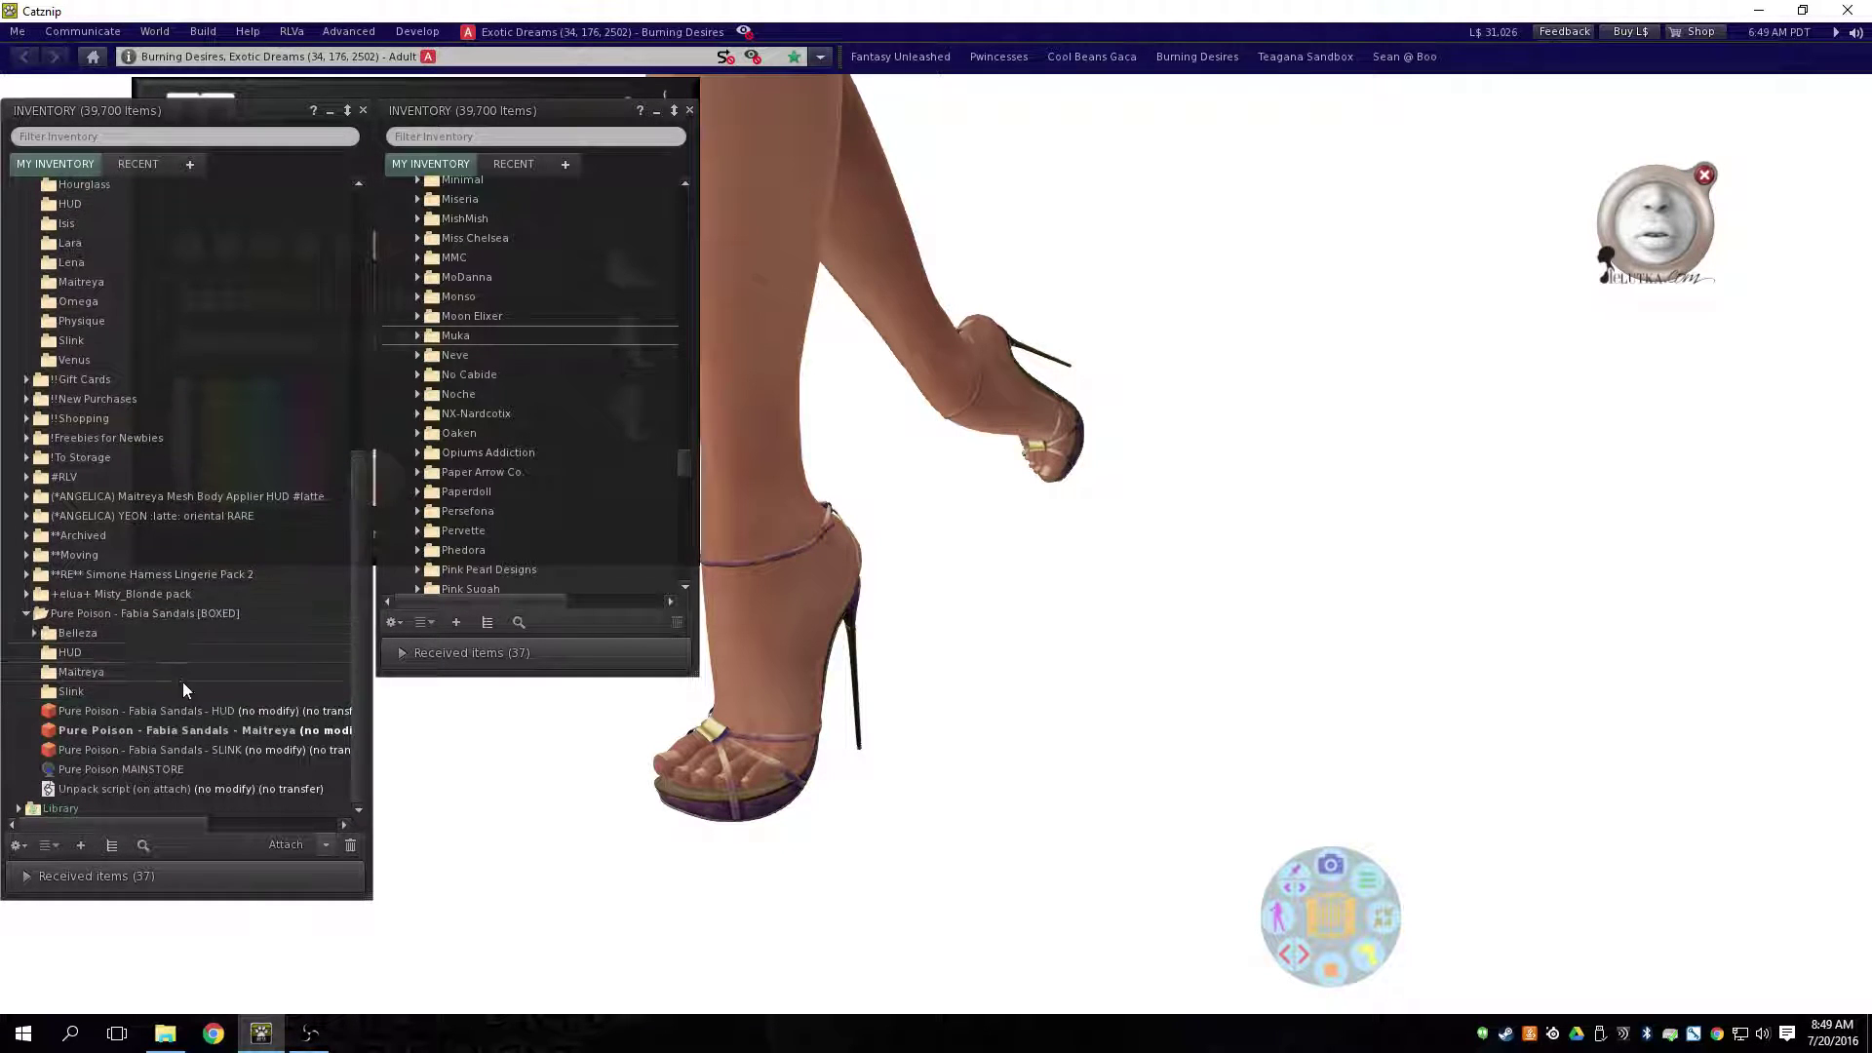
pyautogui.moveTo(185, 708); pyautogui.dragTo(109, 663)
pyautogui.moveTo(215, 733); pyautogui.dragTo(78, 694)
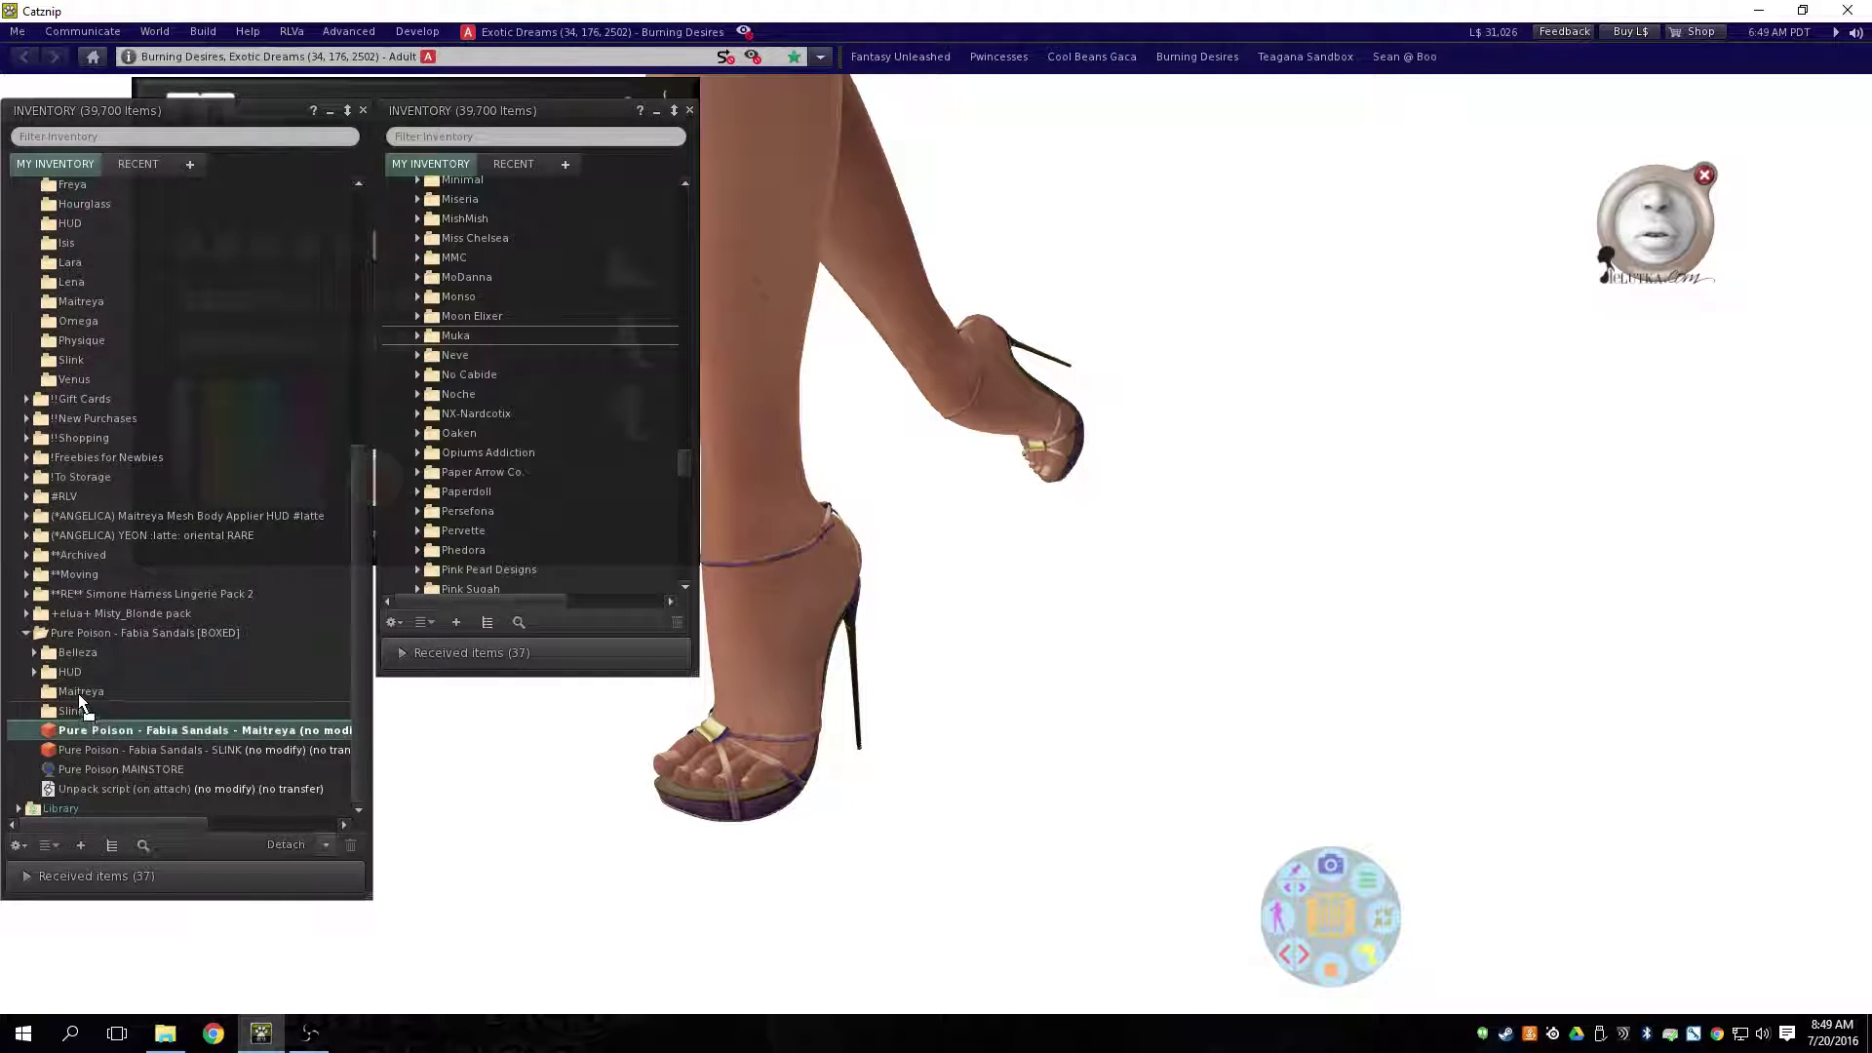
pyautogui.moveTo(144, 770); pyautogui.dragTo(72, 732)
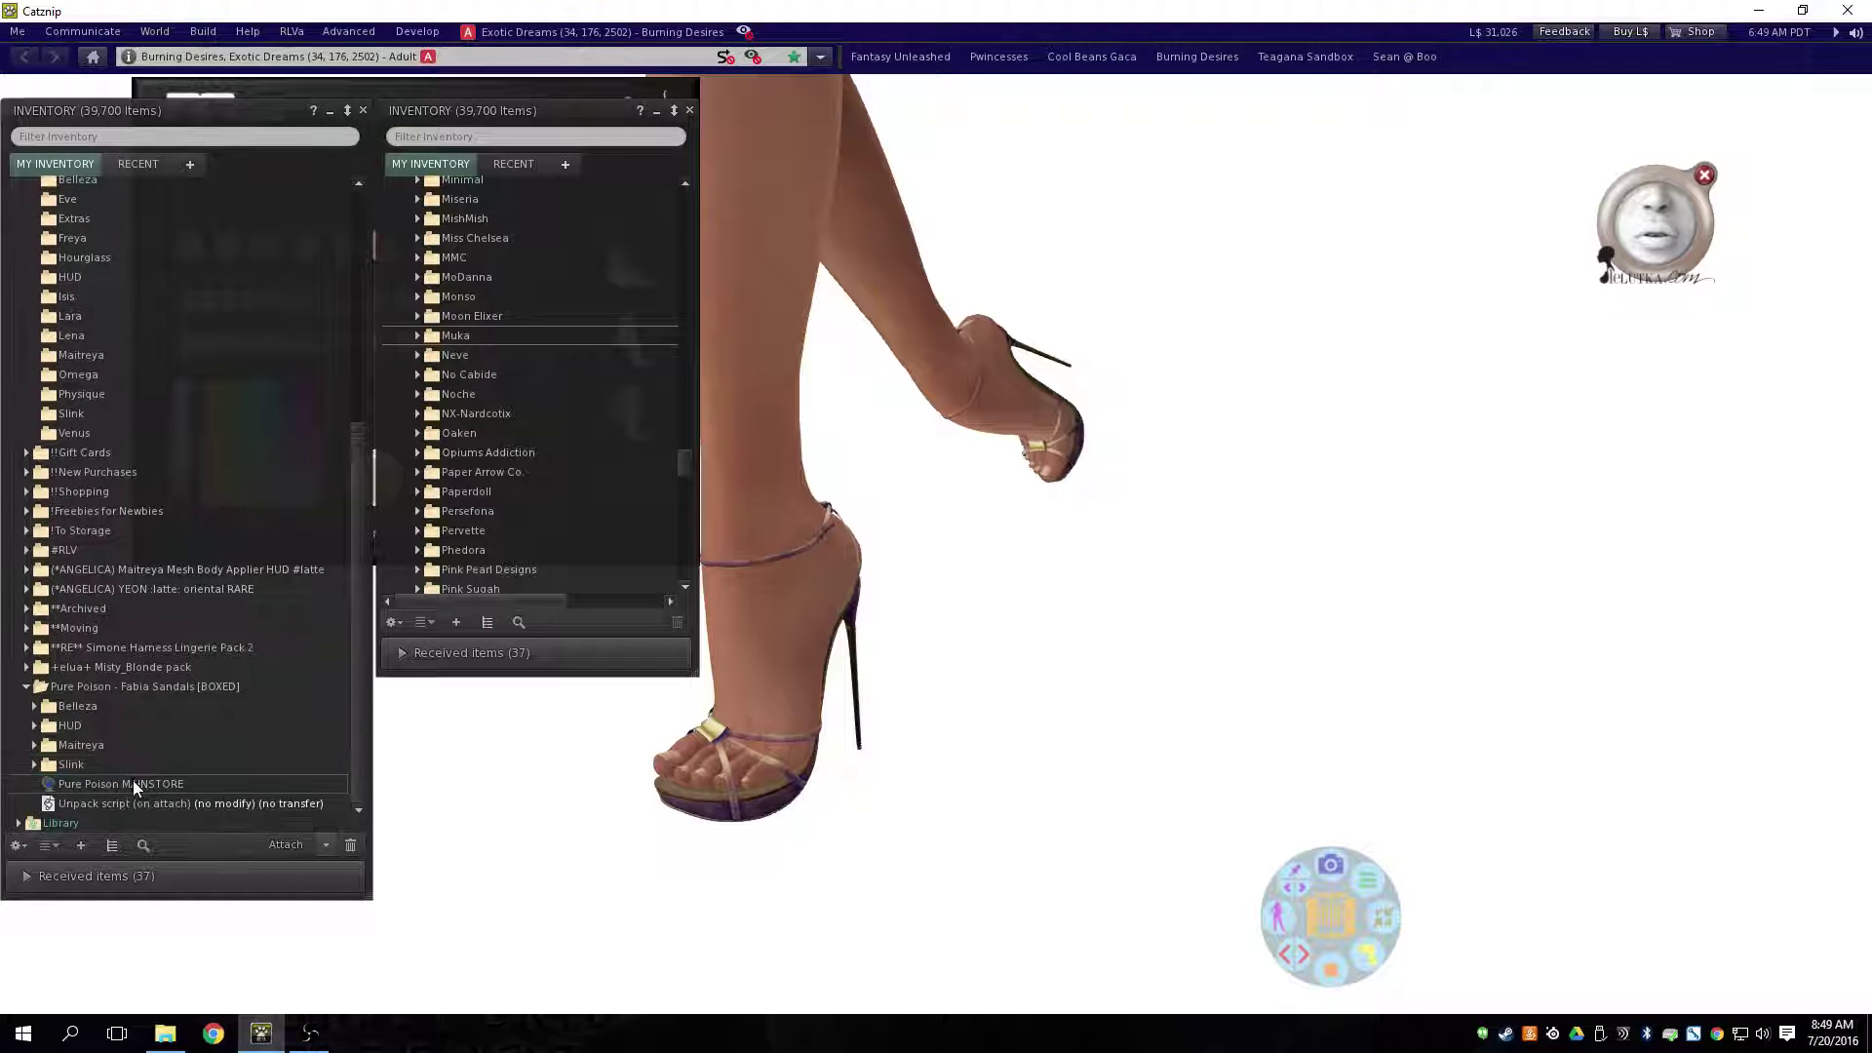
# Step: Delete the Pure Poison MAINSTORE landmark and the unpack script from the Fabia Sandals folder
pyautogui.keyDown('shift'); pyautogui.click(126, 801); pyautogui.keyUp('shift')
pyautogui.press('Delete')
pyautogui.press('Return')
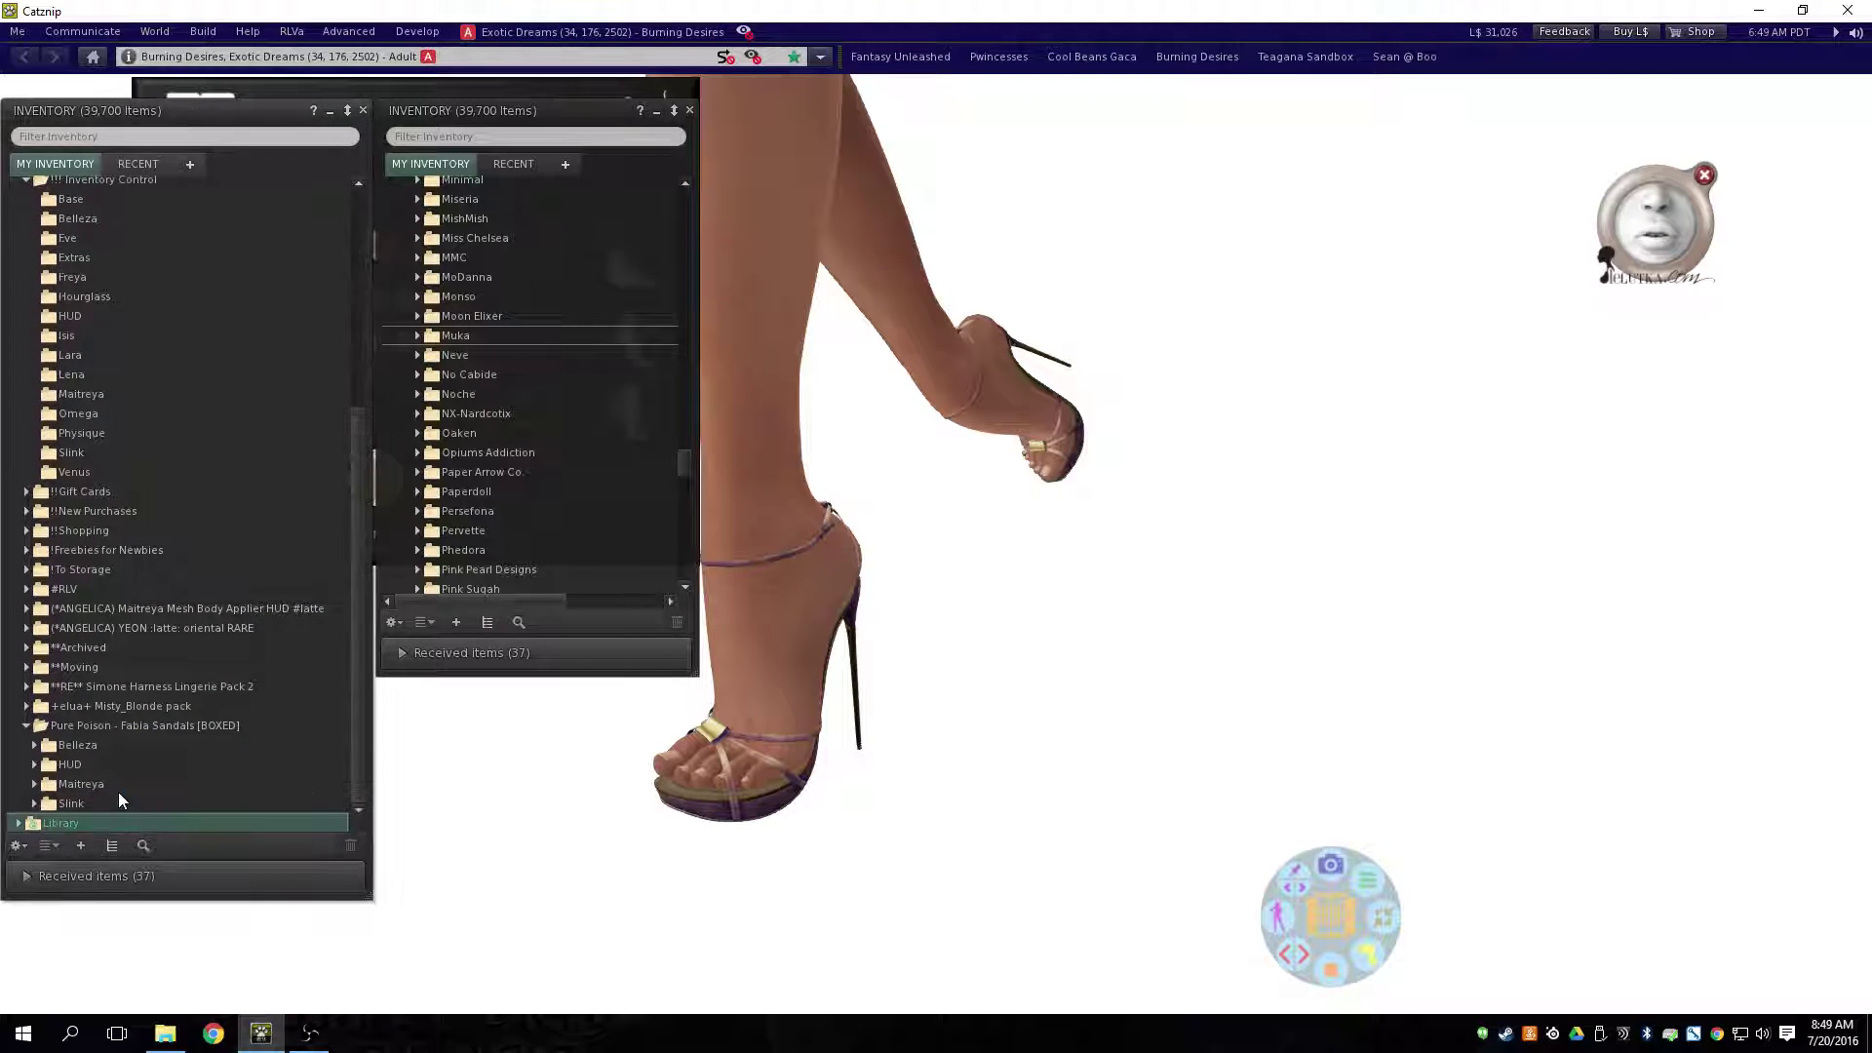
# Step: Move the Pure Poison - Fabia Sandals [BOXED] folder into the Pure Poison folder under Shoes in #RLV
pyautogui.click(565, 474)
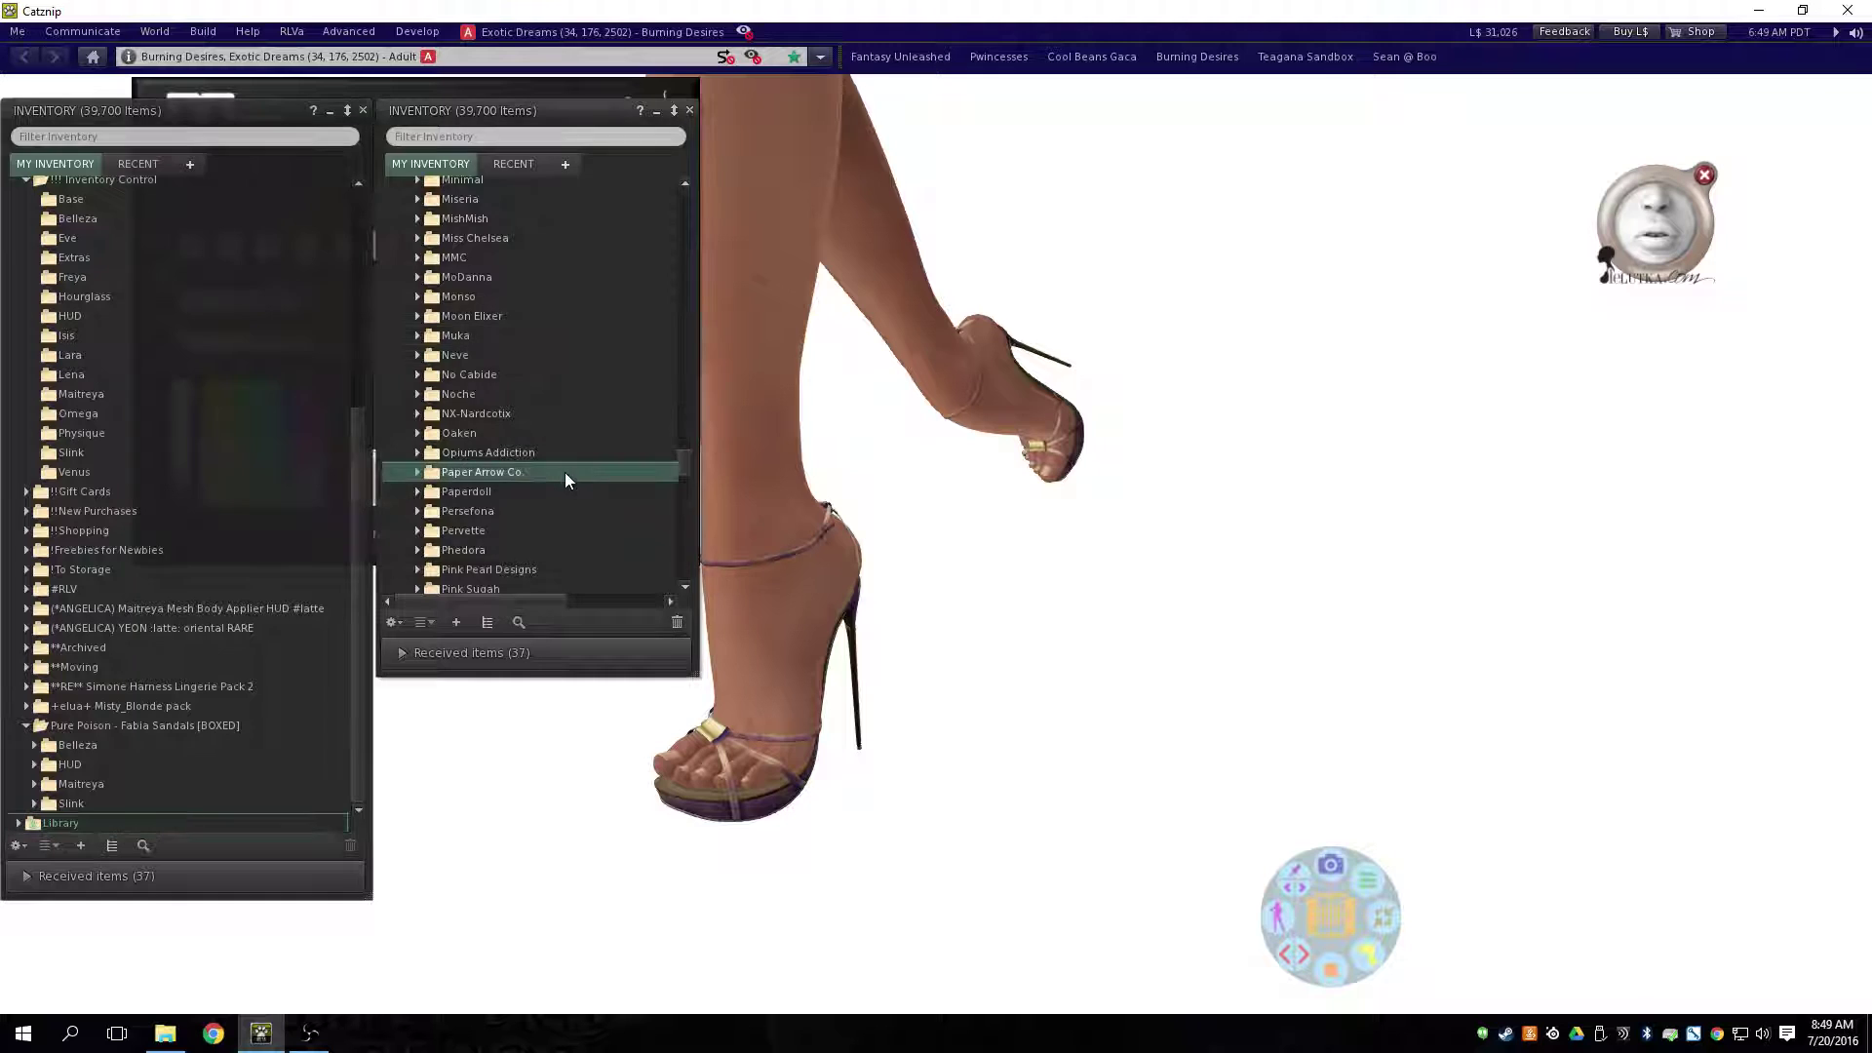
pyautogui.press('Left')
pyautogui.press('Left')
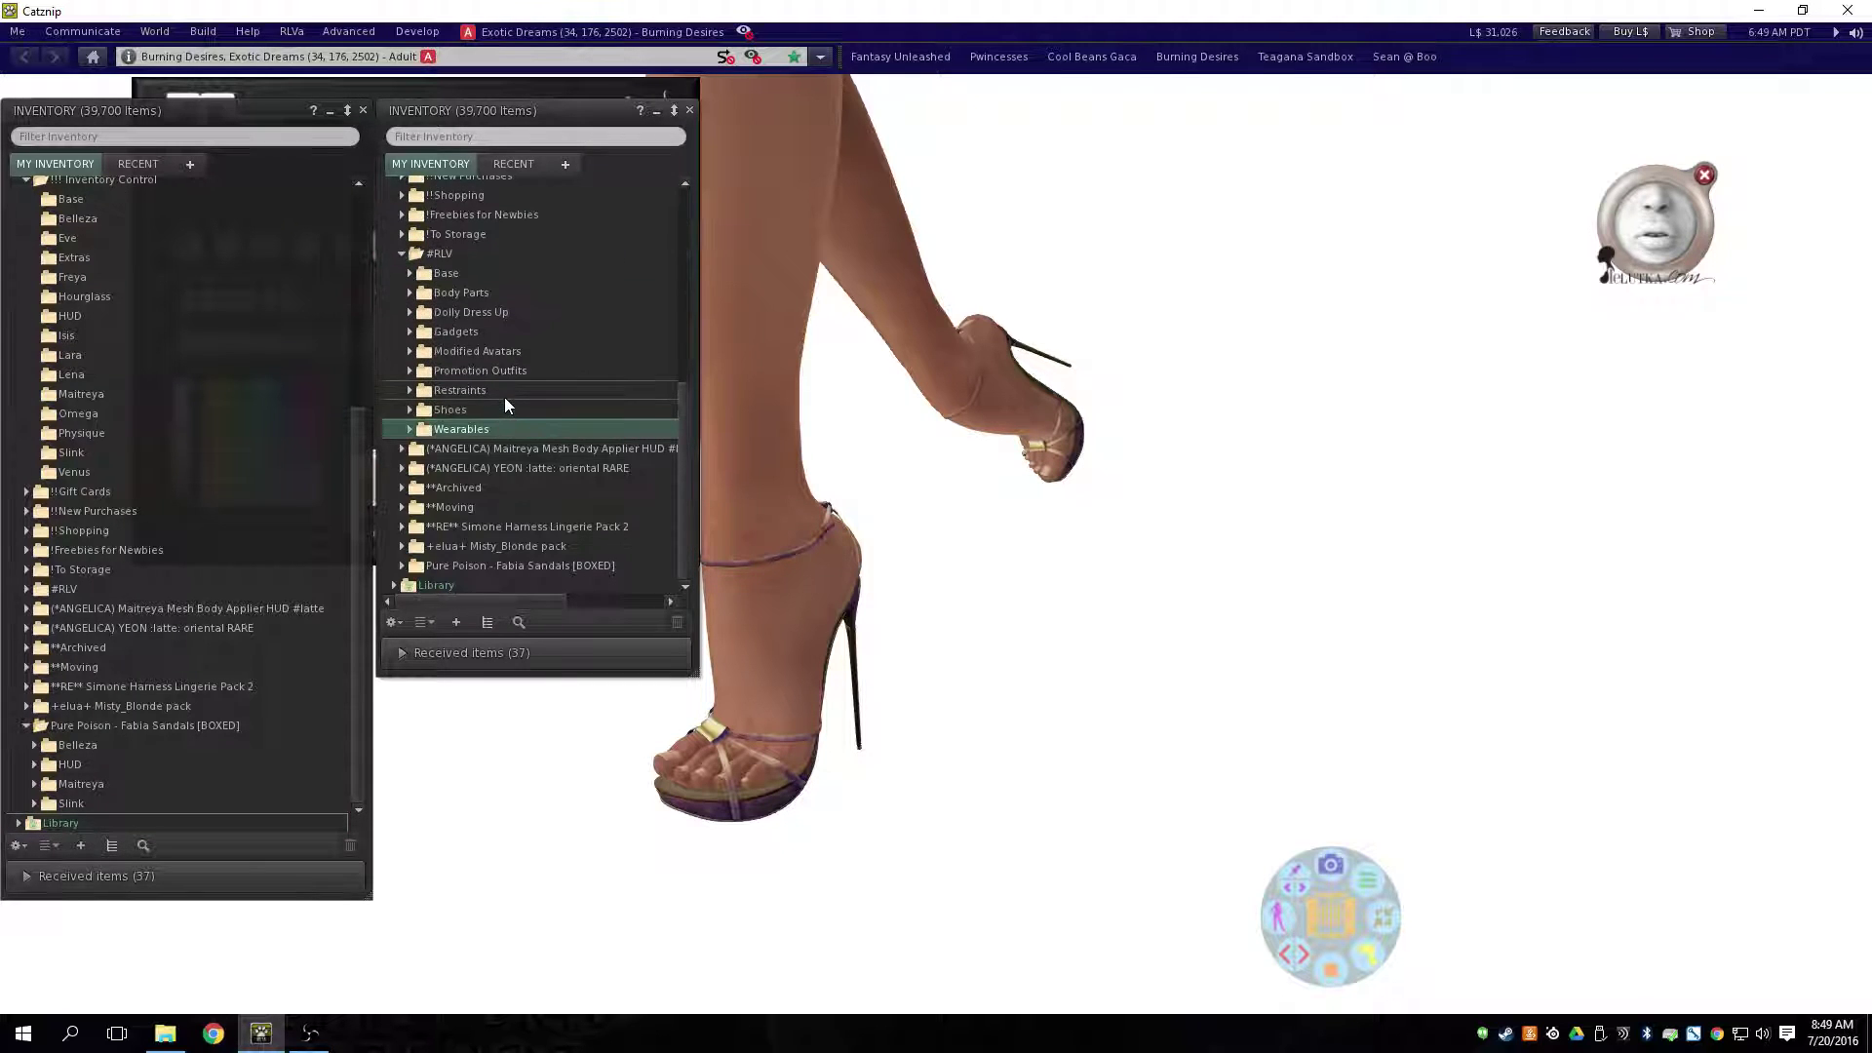
pyautogui.press('Right')
pyautogui.scroll(-5, 483, 481)
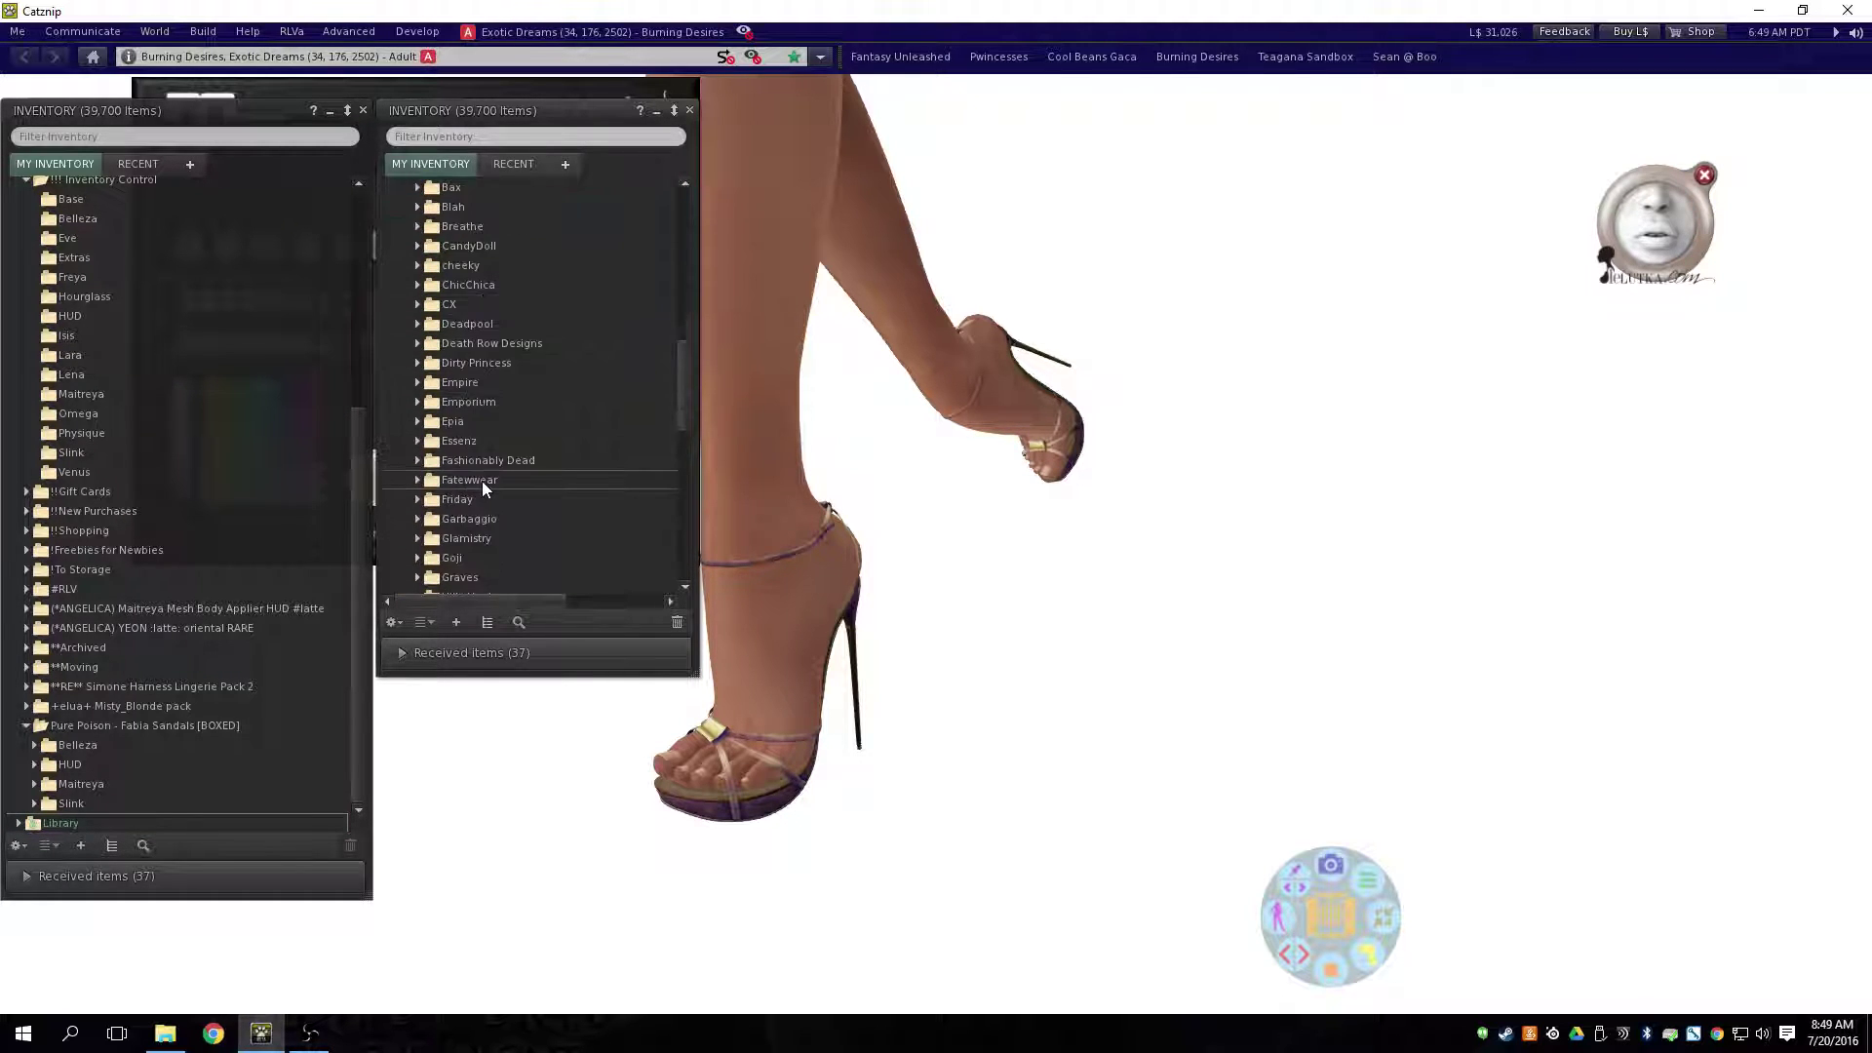
pyautogui.scroll(-3, 482, 482)
pyautogui.doubleClick(478, 484)
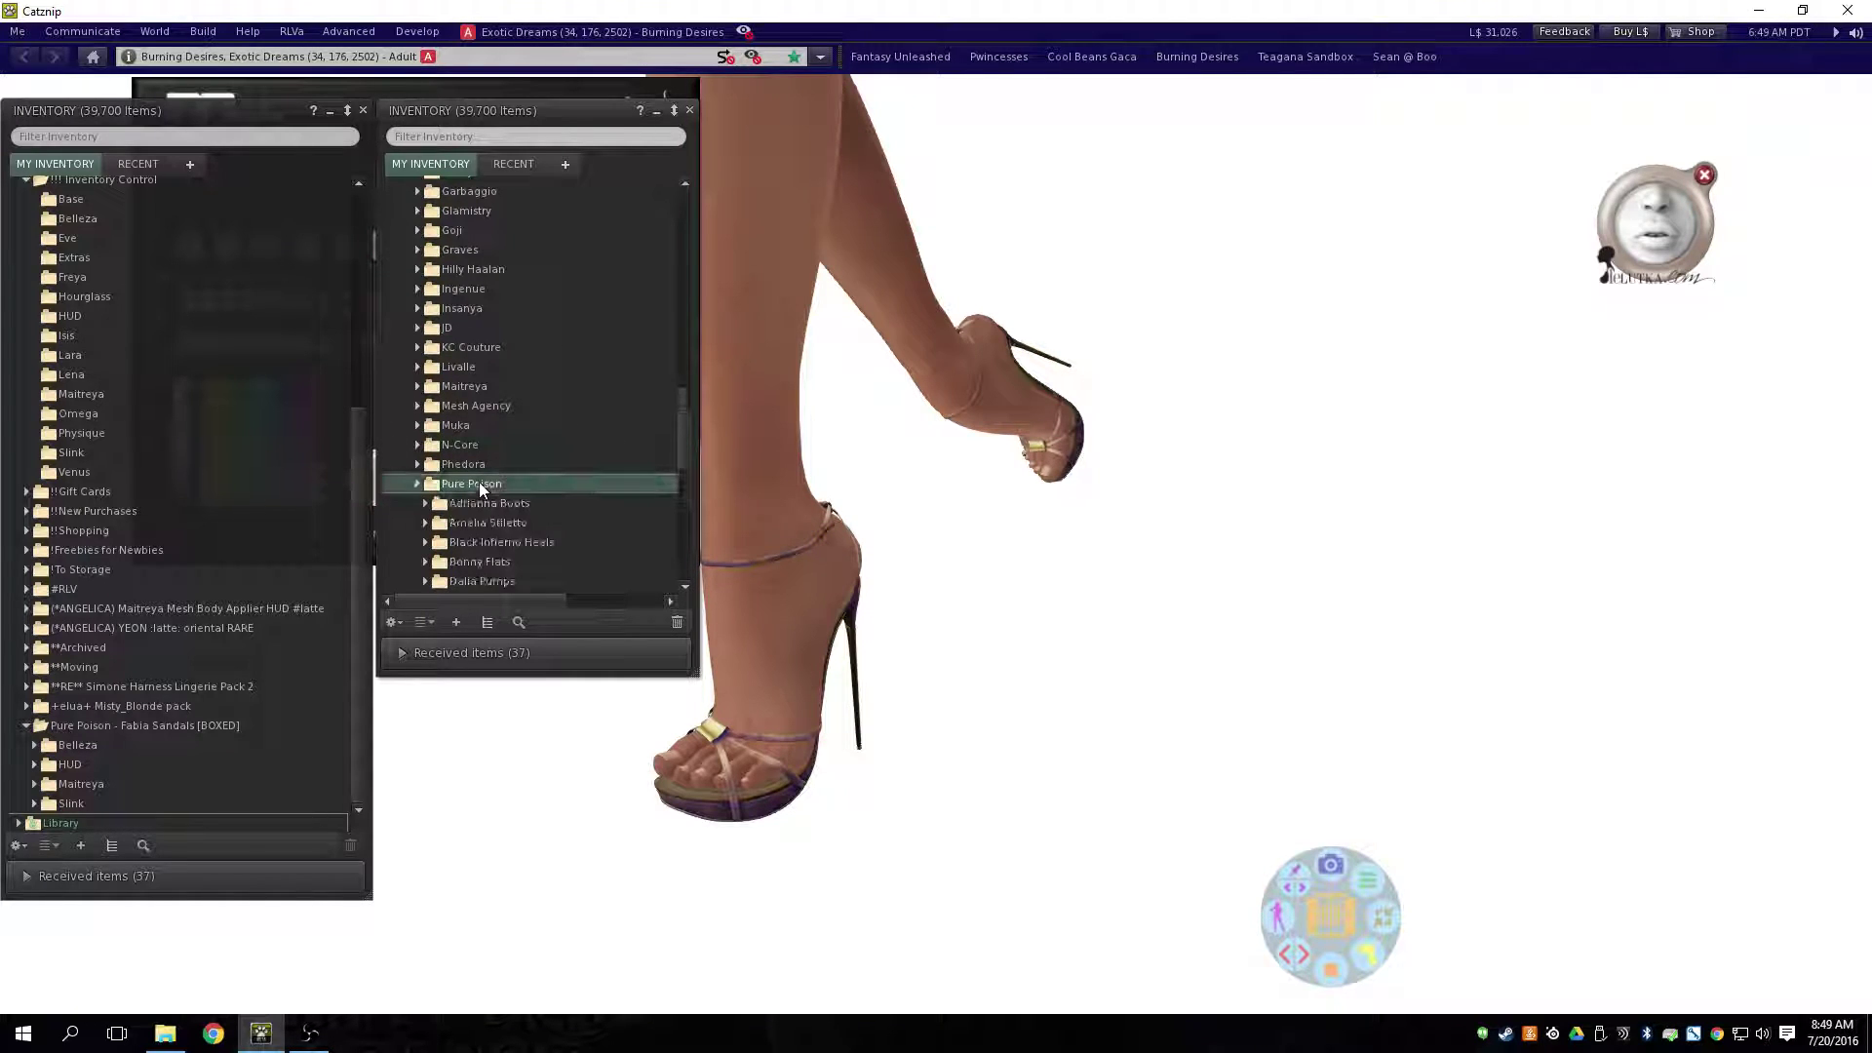
pyautogui.moveTo(108, 725); pyautogui.dragTo(466, 482)
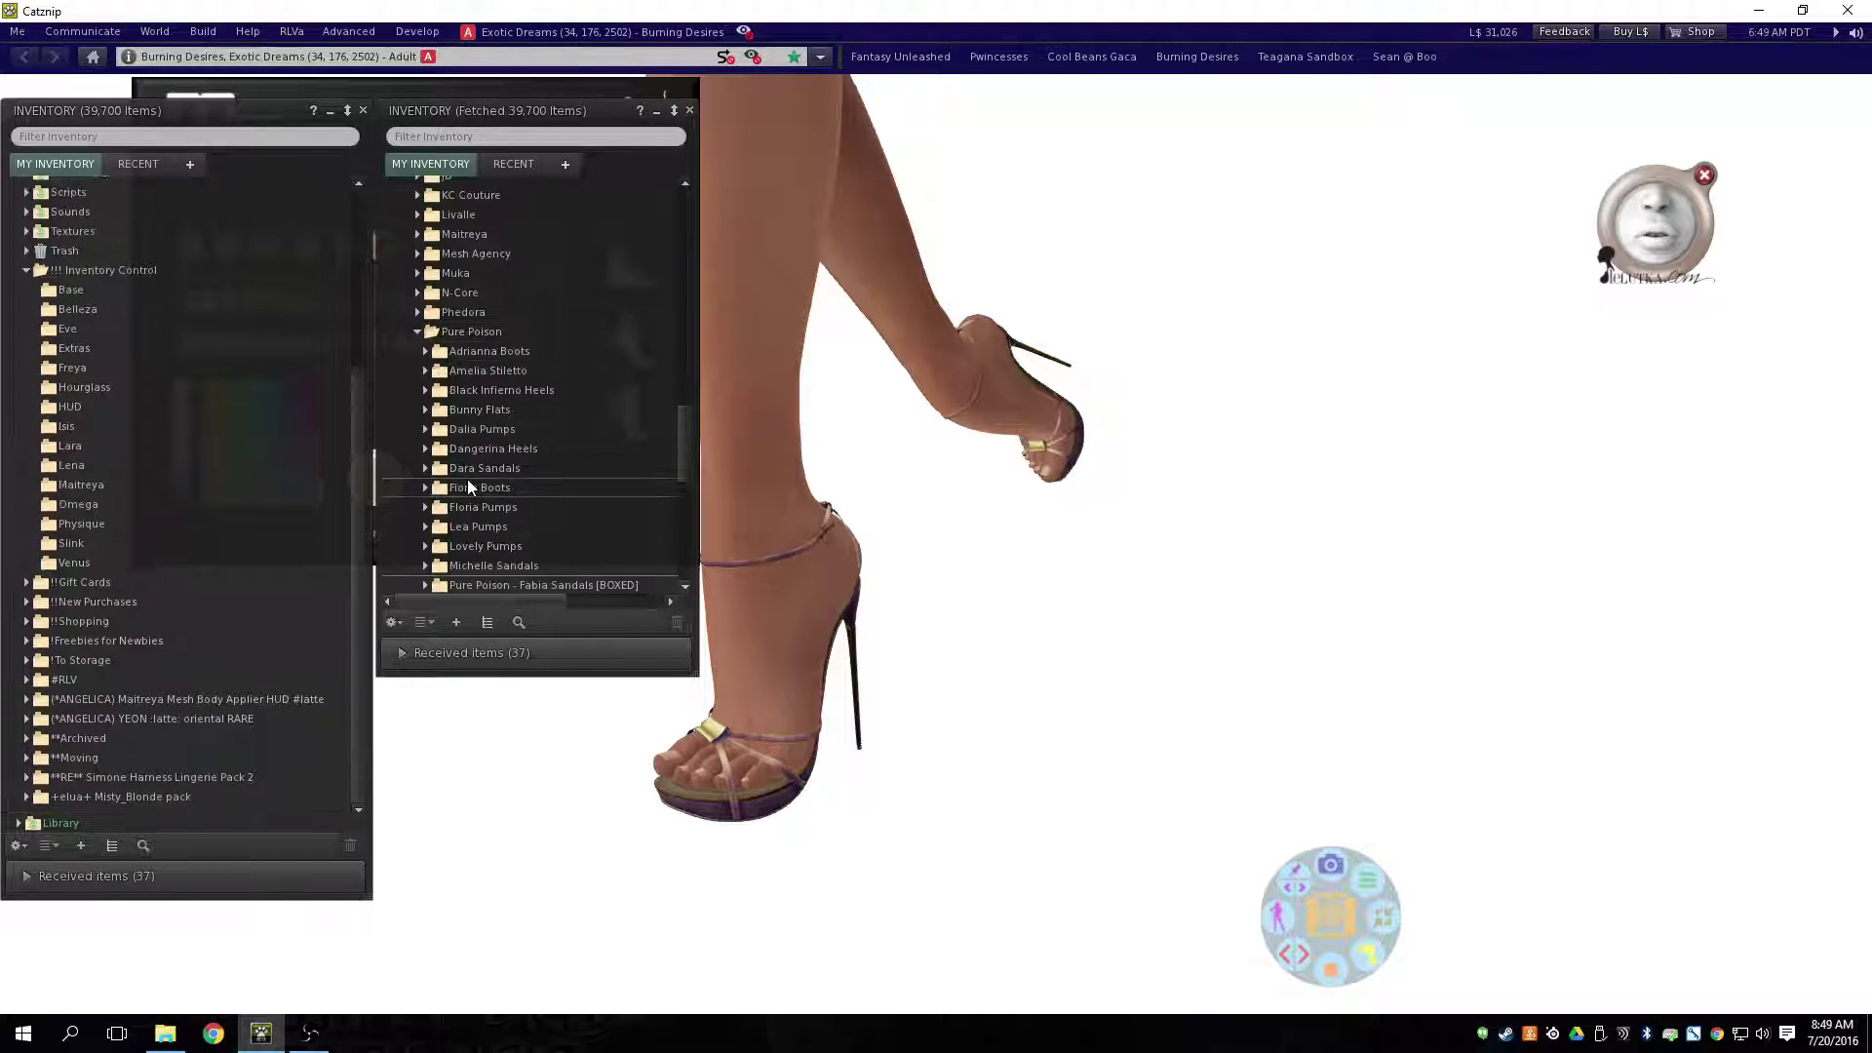
# Step: Rename the moved sandals folder as Fabia Sandals and expand it to show its subfolders
pyautogui.click(547, 489)
pyautogui.click(540, 494)
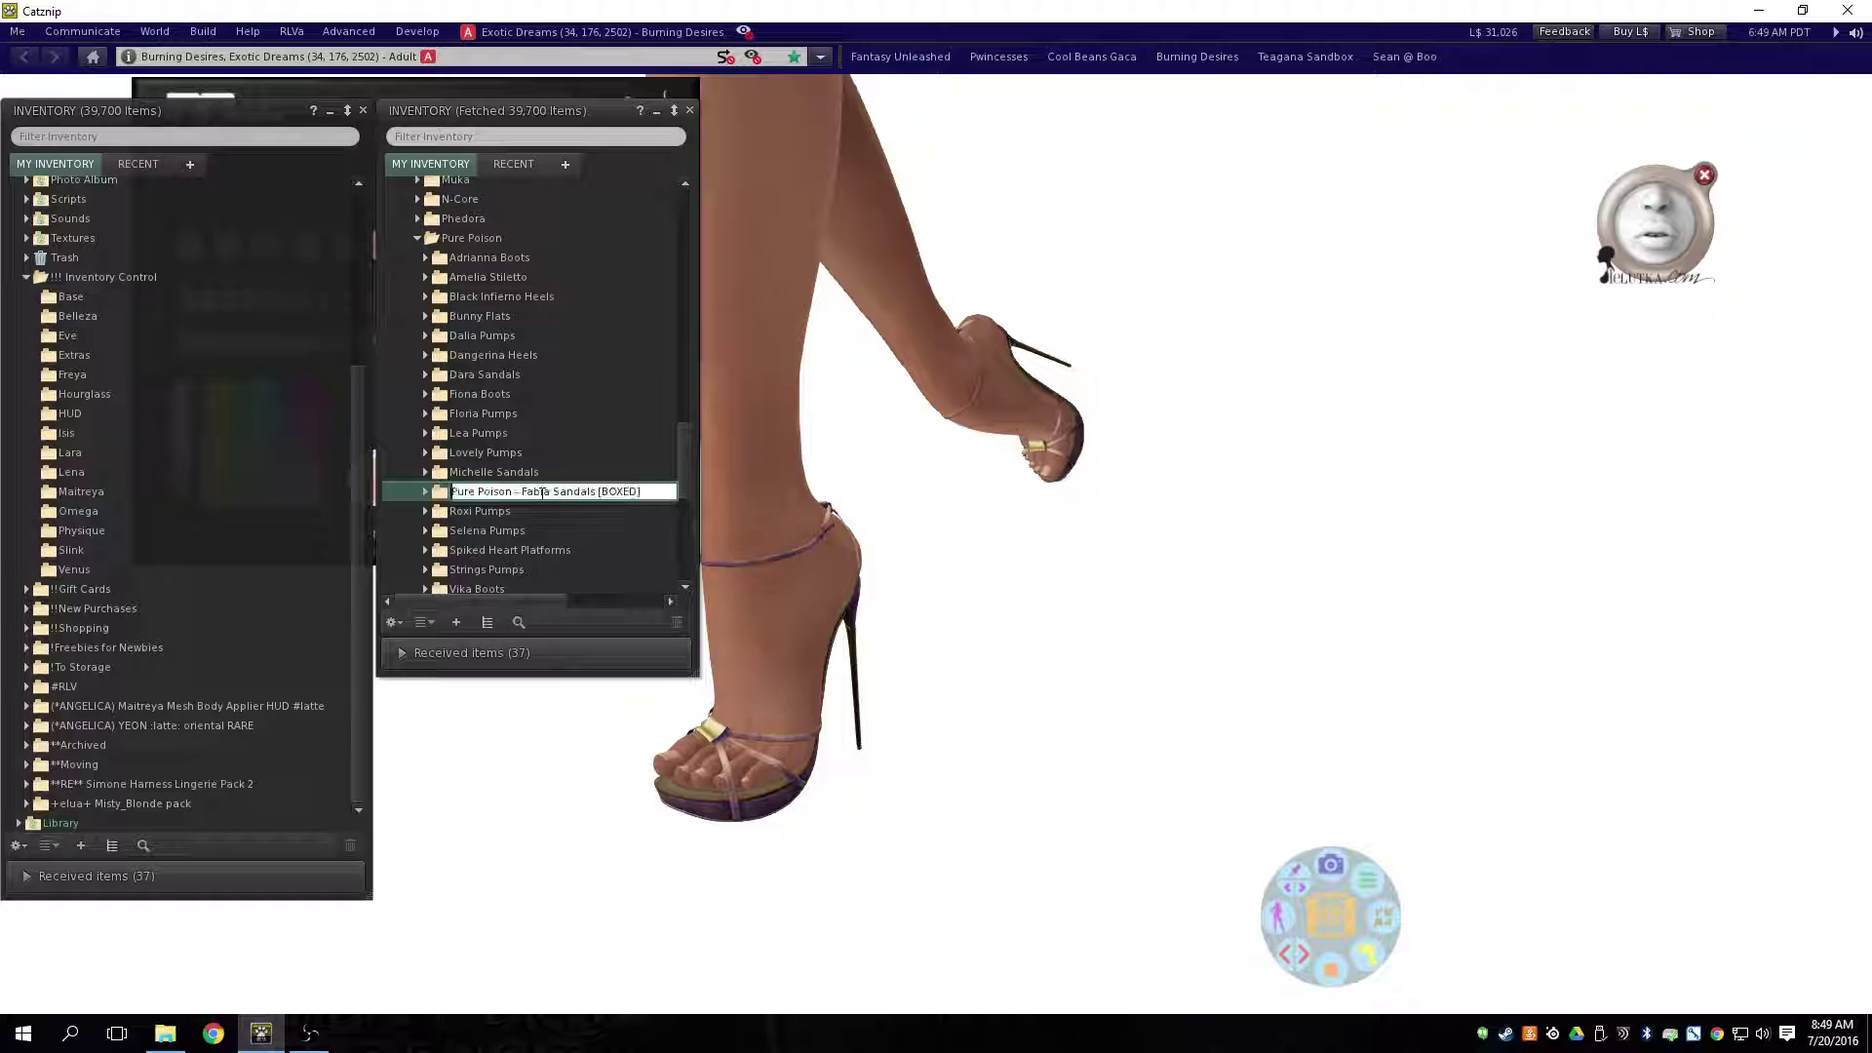
pyautogui.press('Delete')
pyautogui.press('Delete')
pyautogui.press('Delete')
pyautogui.press('Delete')
pyautogui.press('Delete')
pyautogui.press('Delete')
pyautogui.press('Delete')
pyautogui.press('Delete')
pyautogui.press('Delete')
pyautogui.press('Delete')
pyautogui.press('Delete')
pyautogui.press('Delete')
pyautogui.press('Delete')
pyautogui.press('Delete')
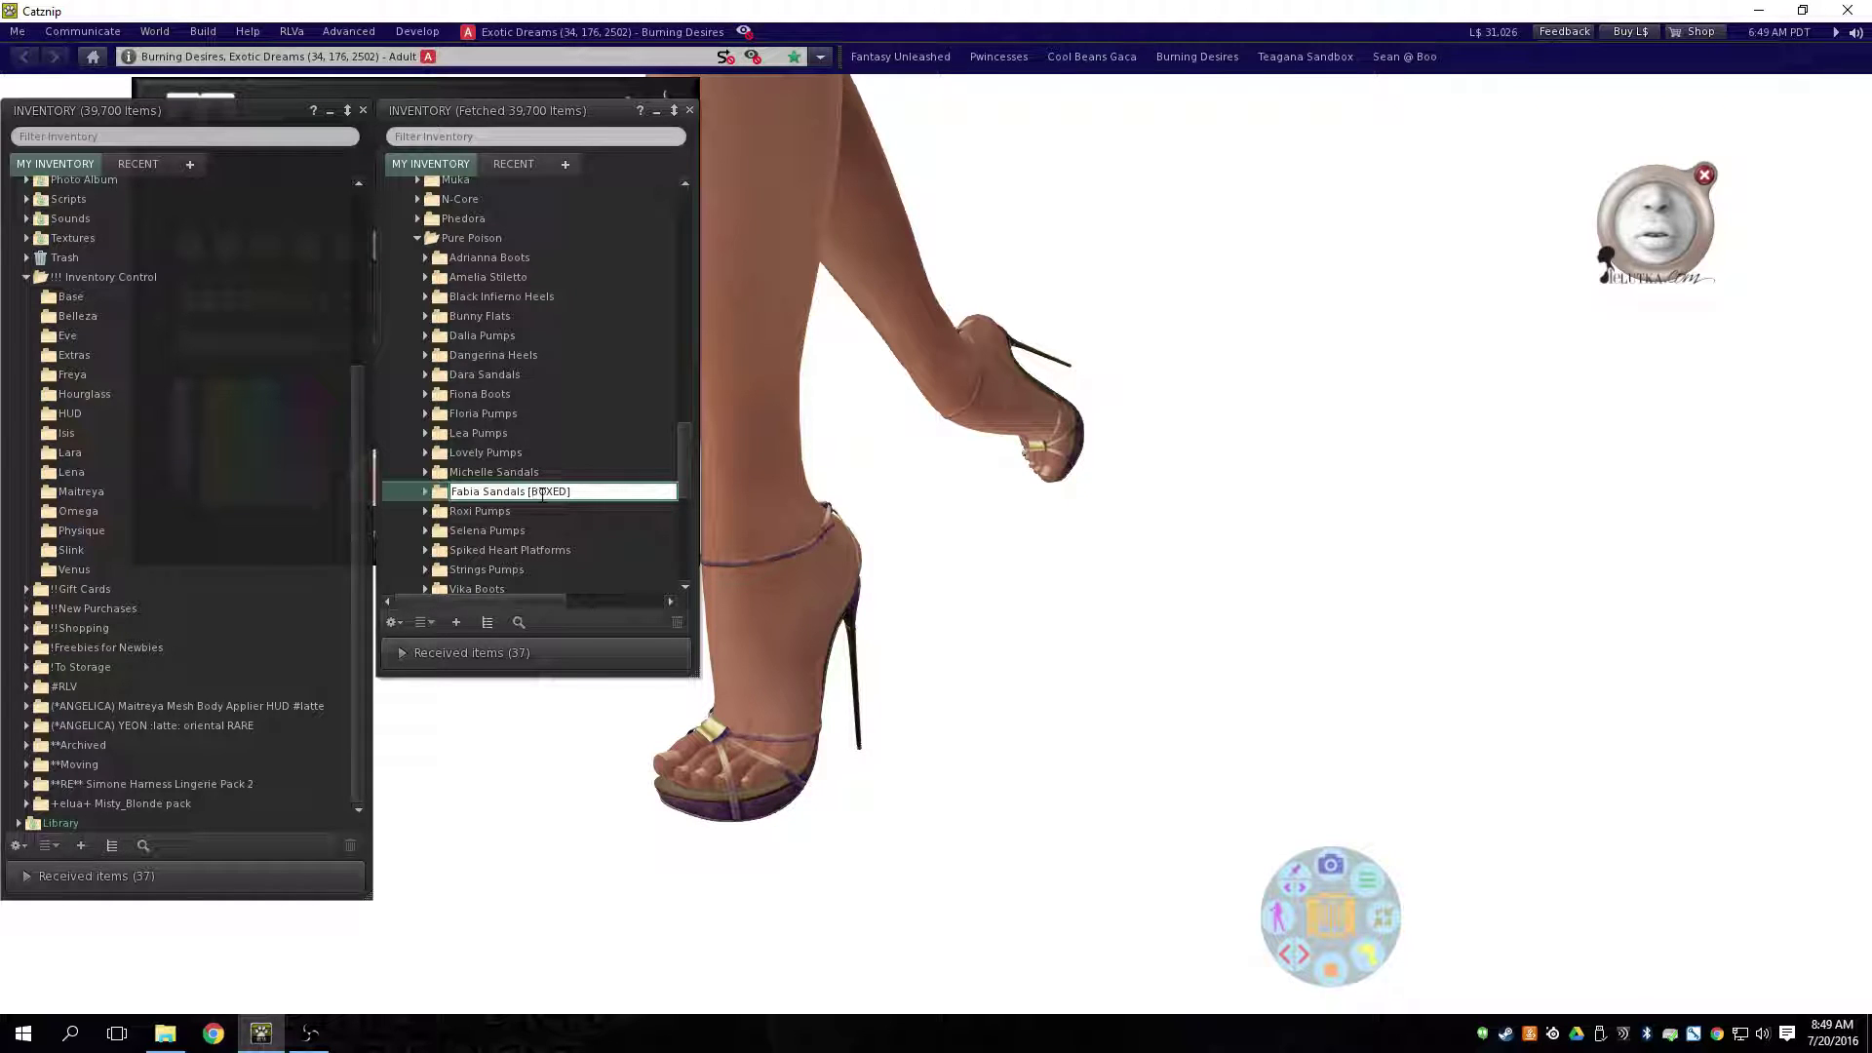
pyautogui.press('Return')
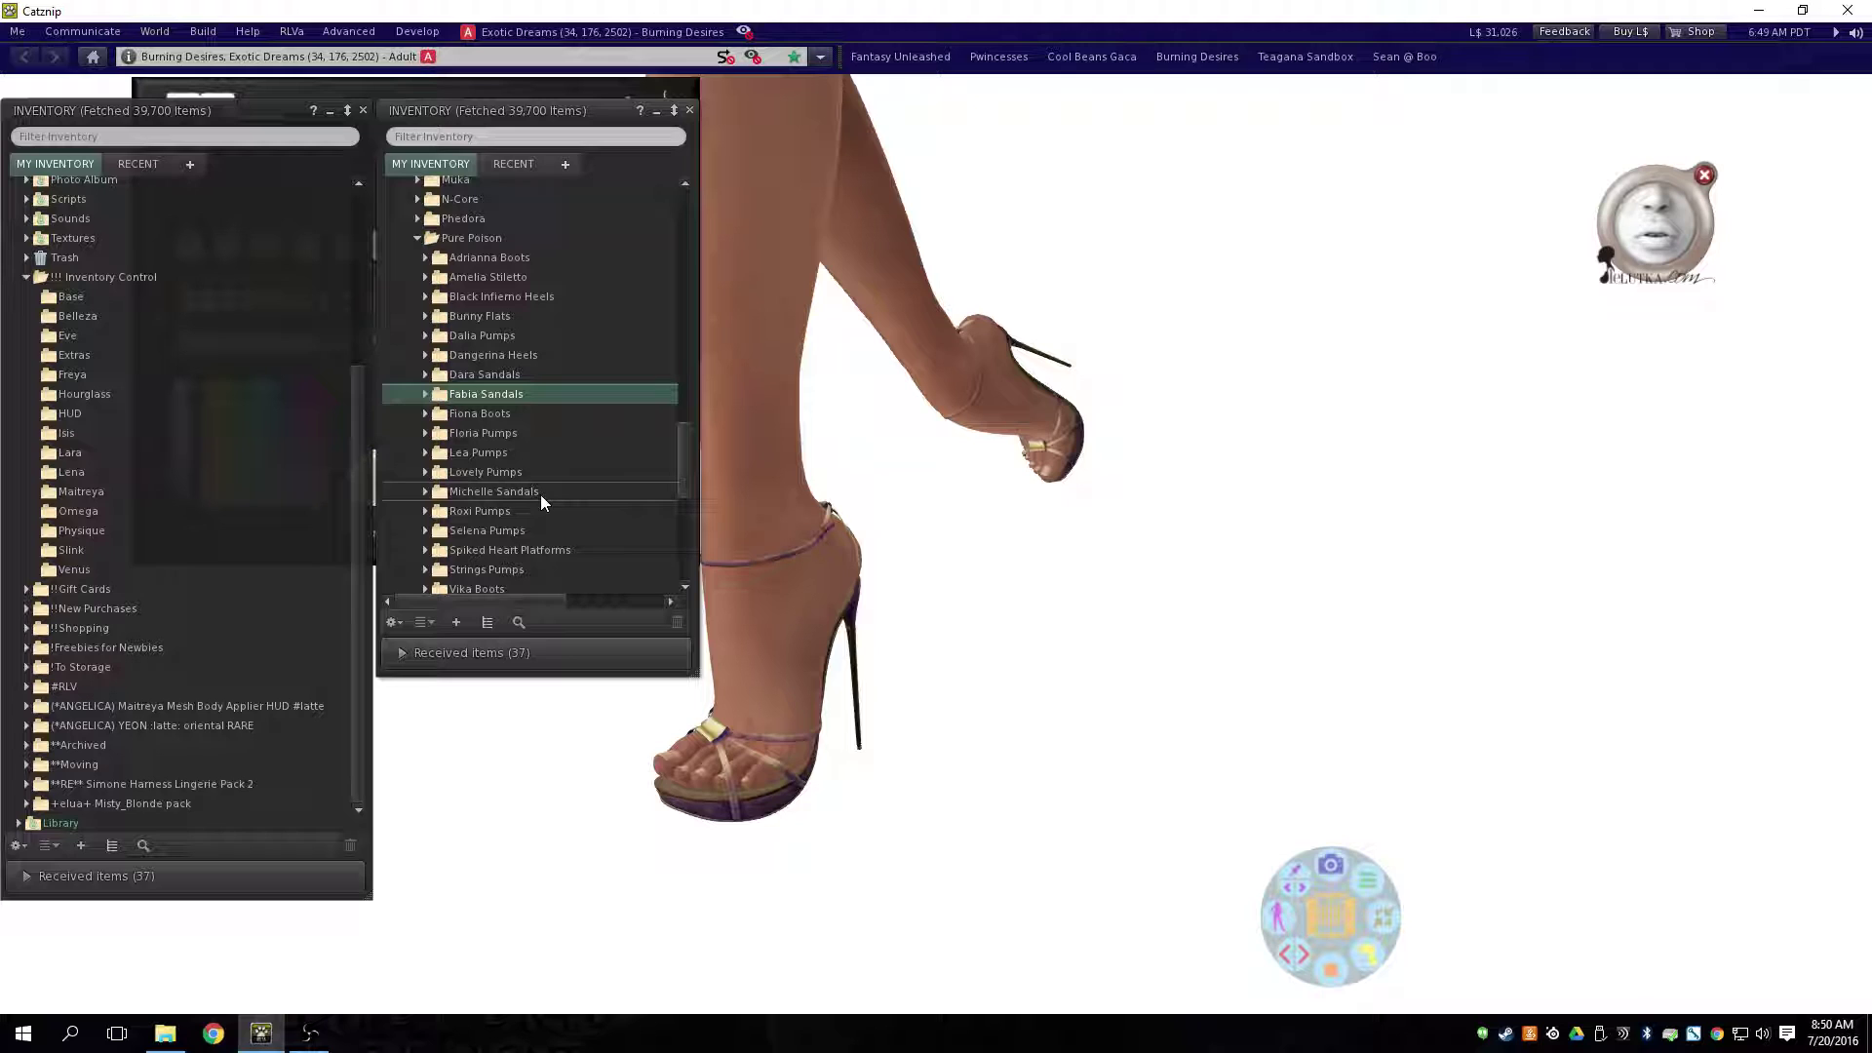
pyautogui.click(425, 394)
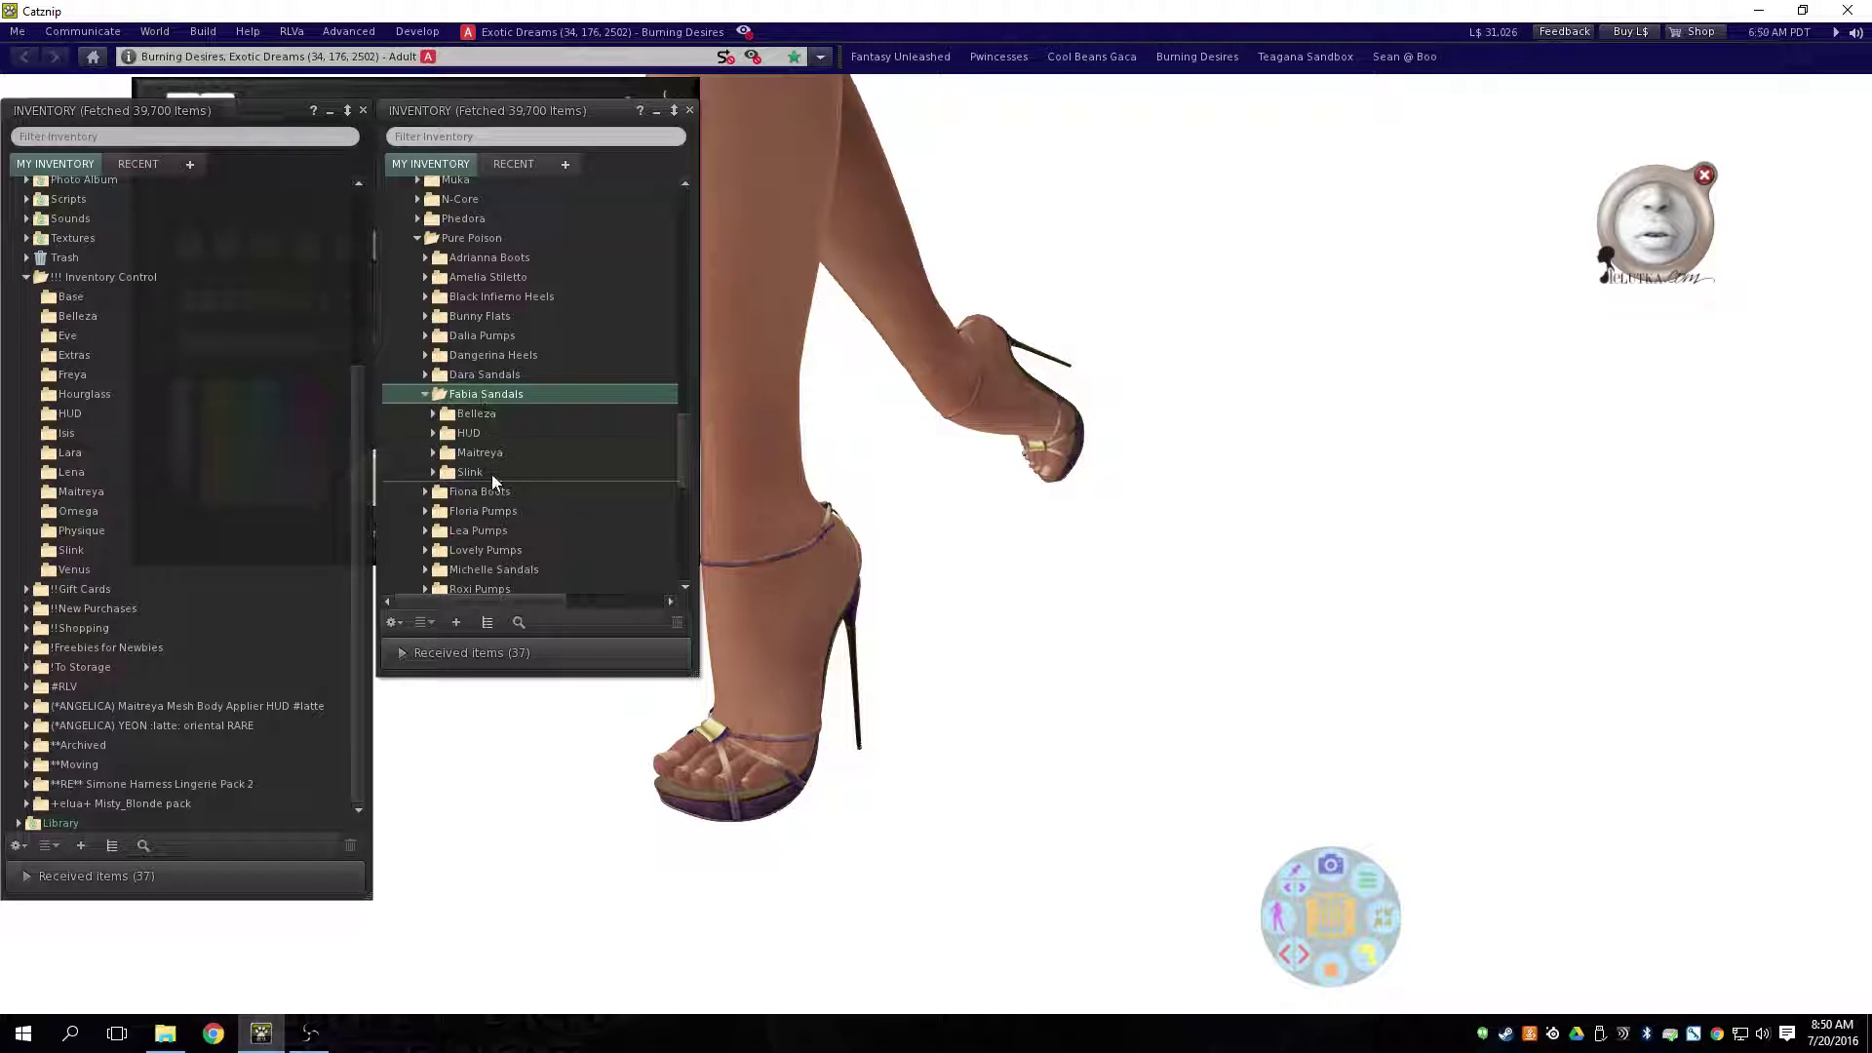